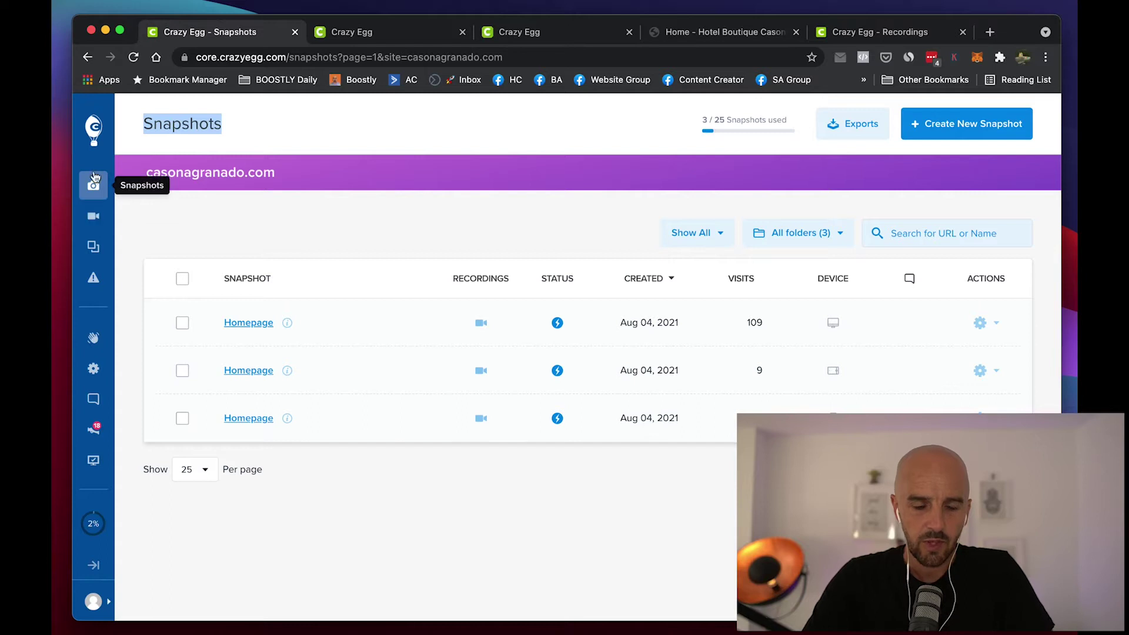
click(390, 33)
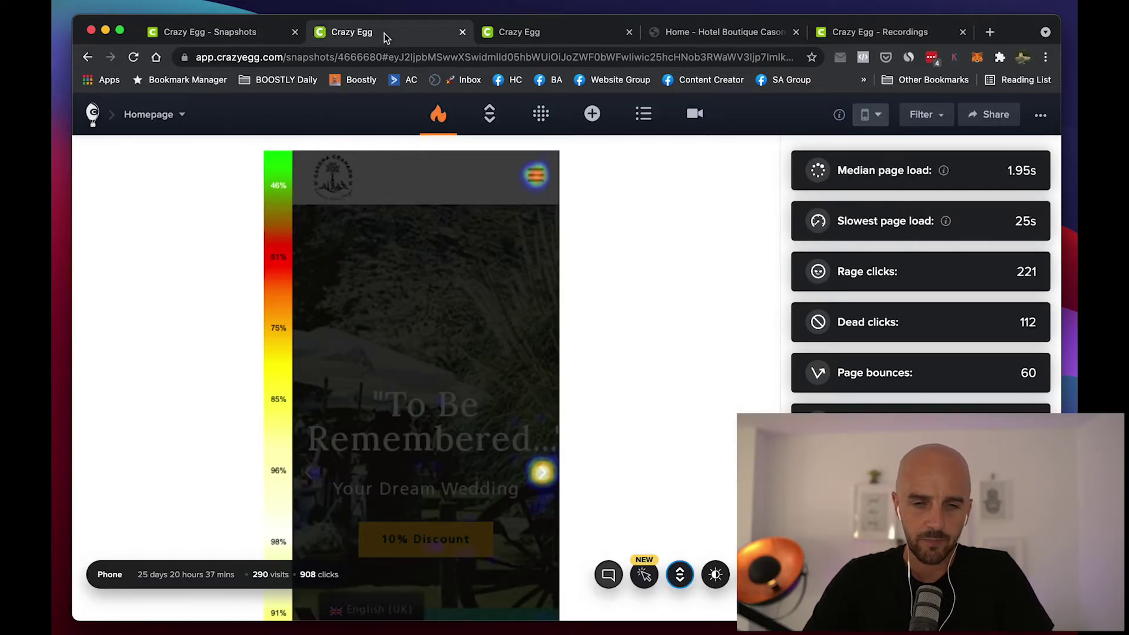
click(274, 42)
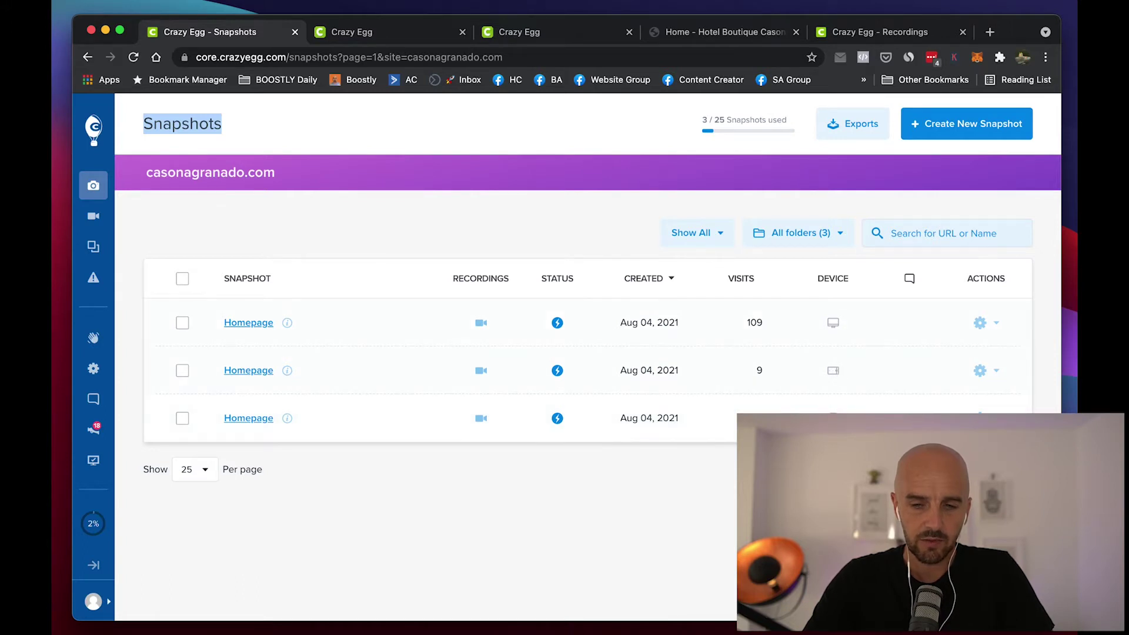
click(665, 414)
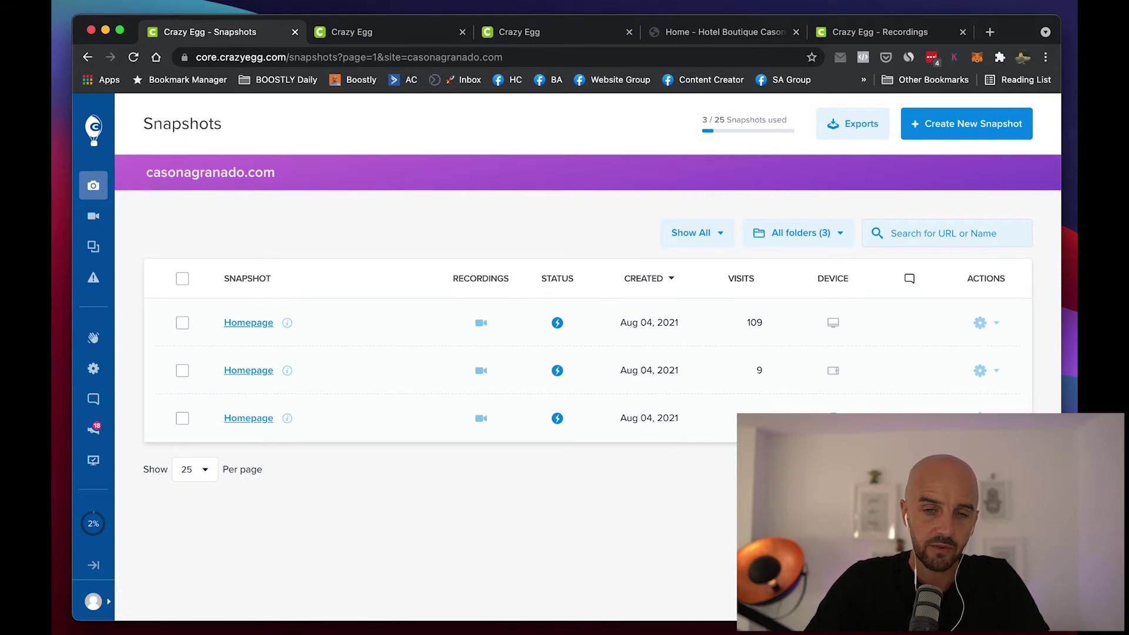
Bring up the phone Homepage scroll map (290 visits, 908 clicks) and scroll down it
click(393, 37)
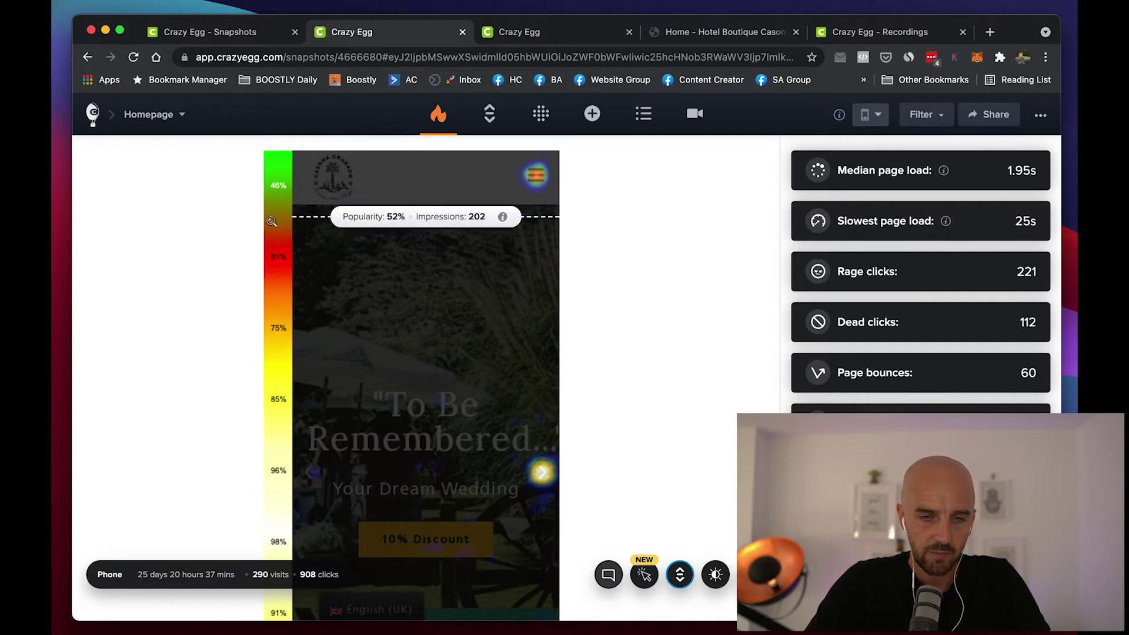
scroll(283, 362, down, 2)
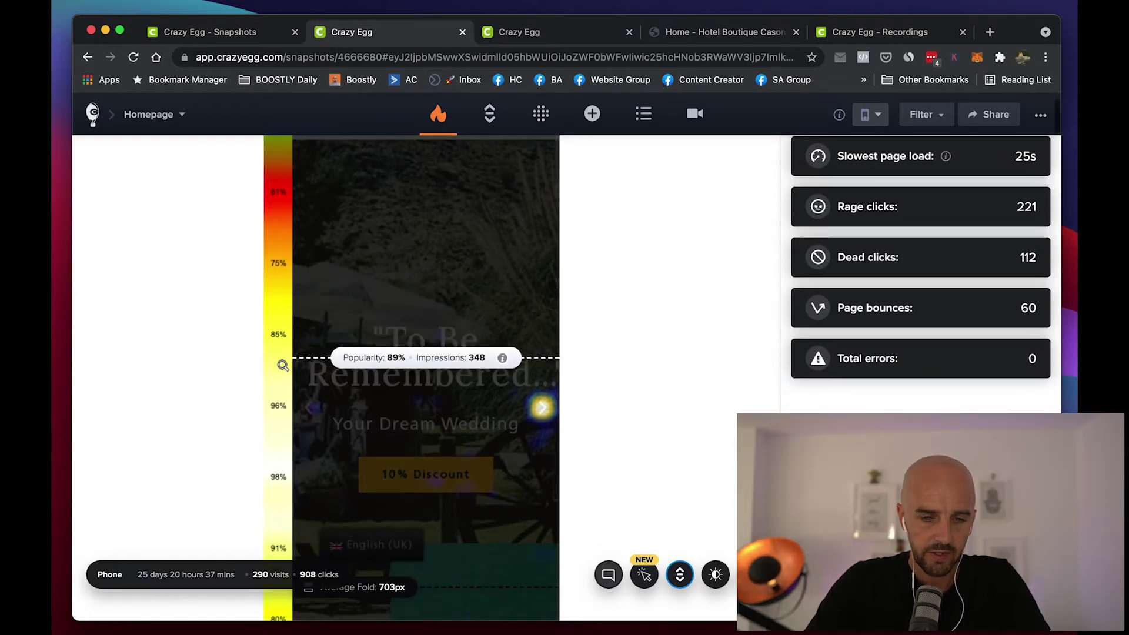
scroll(273, 407, down, 6)
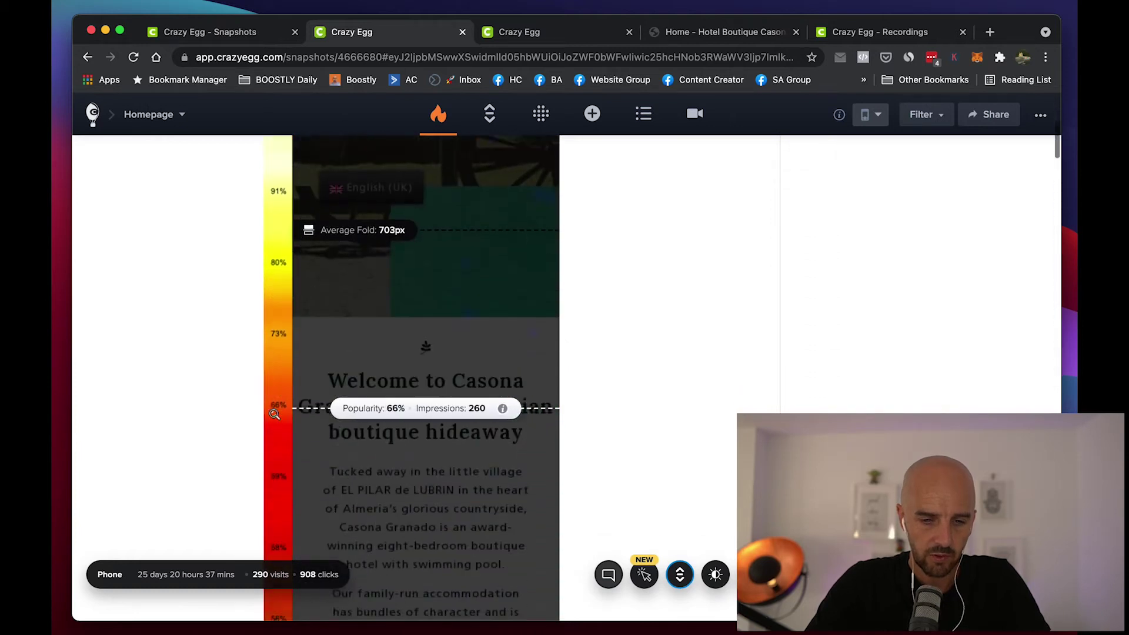
scroll(274, 414, down, 8)
scroll(274, 414, down, 8)
scroll(274, 414, up, 20)
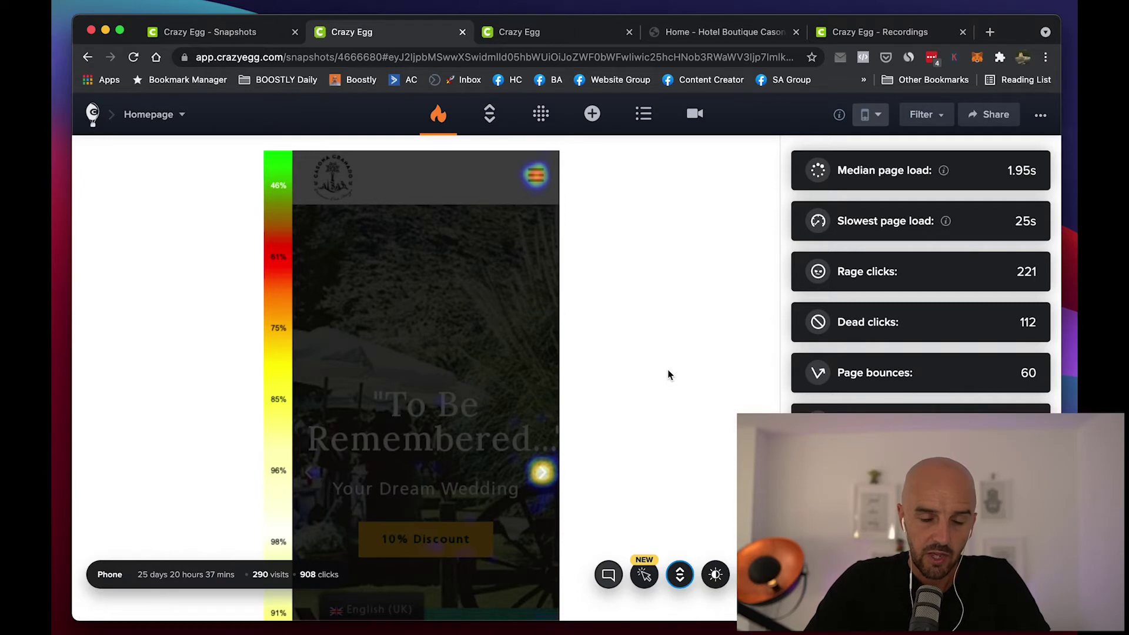
Scroll up and down the scroll map to read popularity values around the 703px average fold
scroll(511, 411, down, 5)
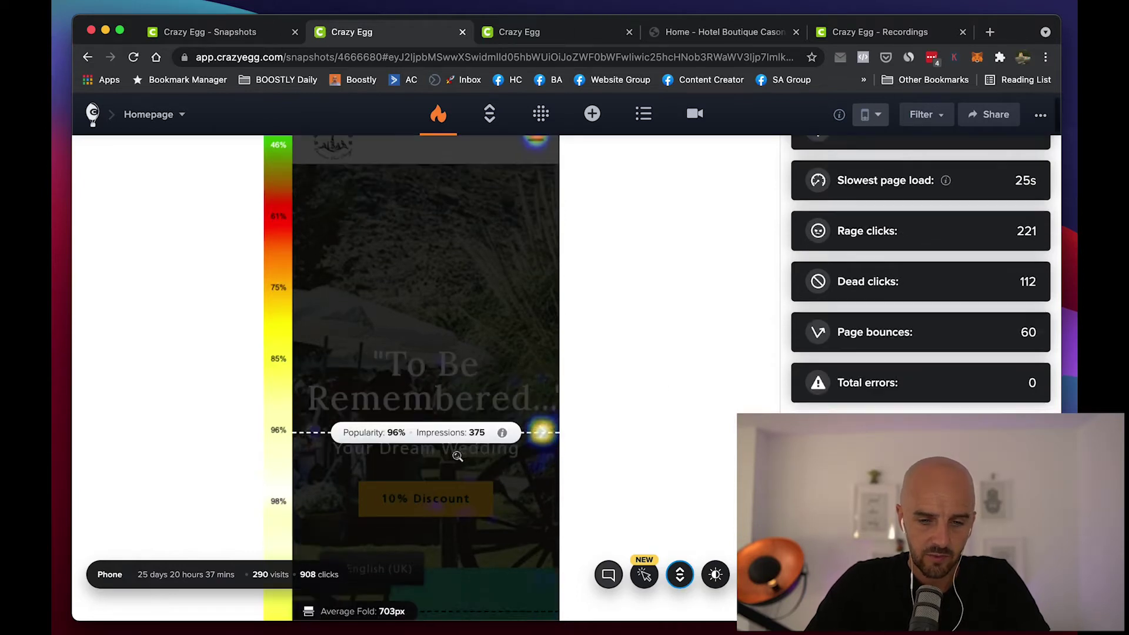
scroll(457, 351, up, 5)
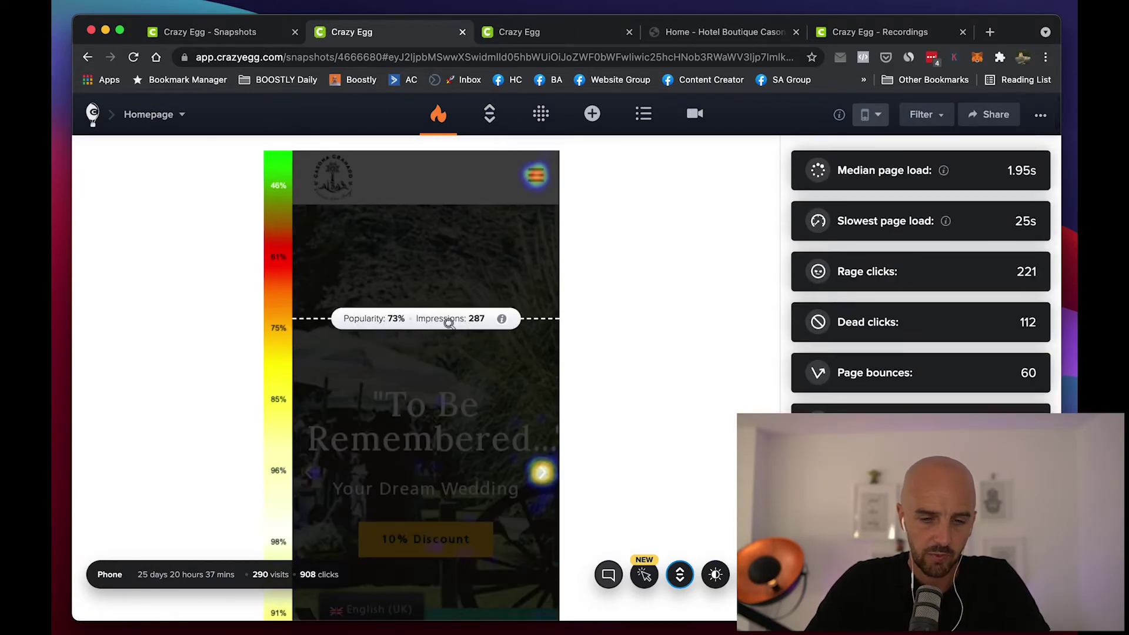
scroll(449, 320, down, 6)
scroll(449, 323, up, 2)
scroll(449, 322, up, 2)
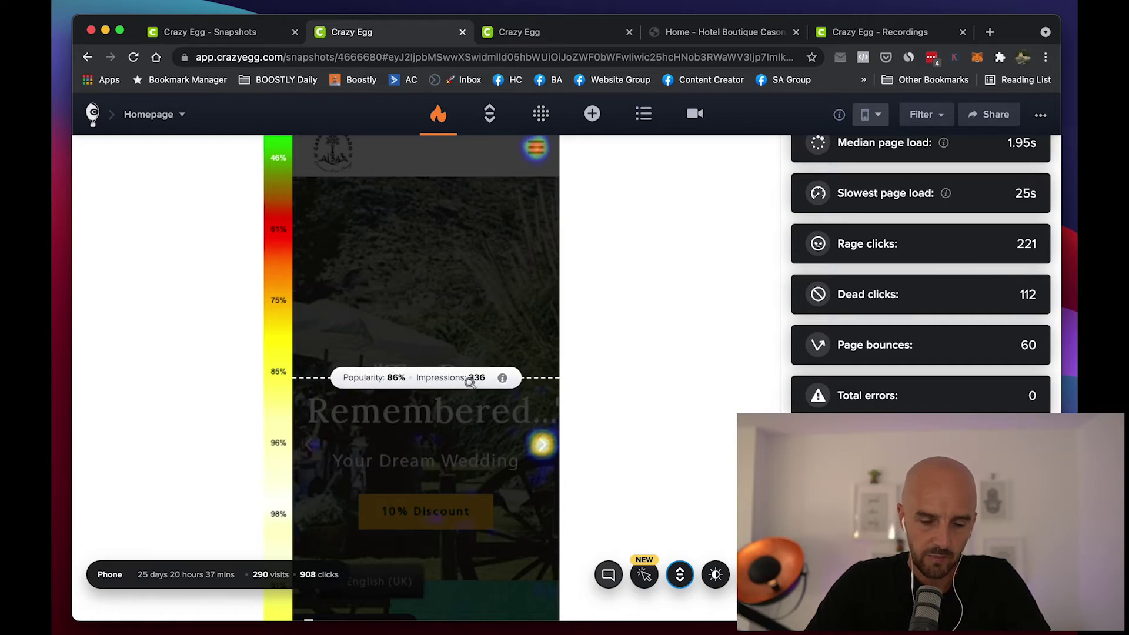
scroll(470, 382, down, 1)
scroll(434, 504, up, 2)
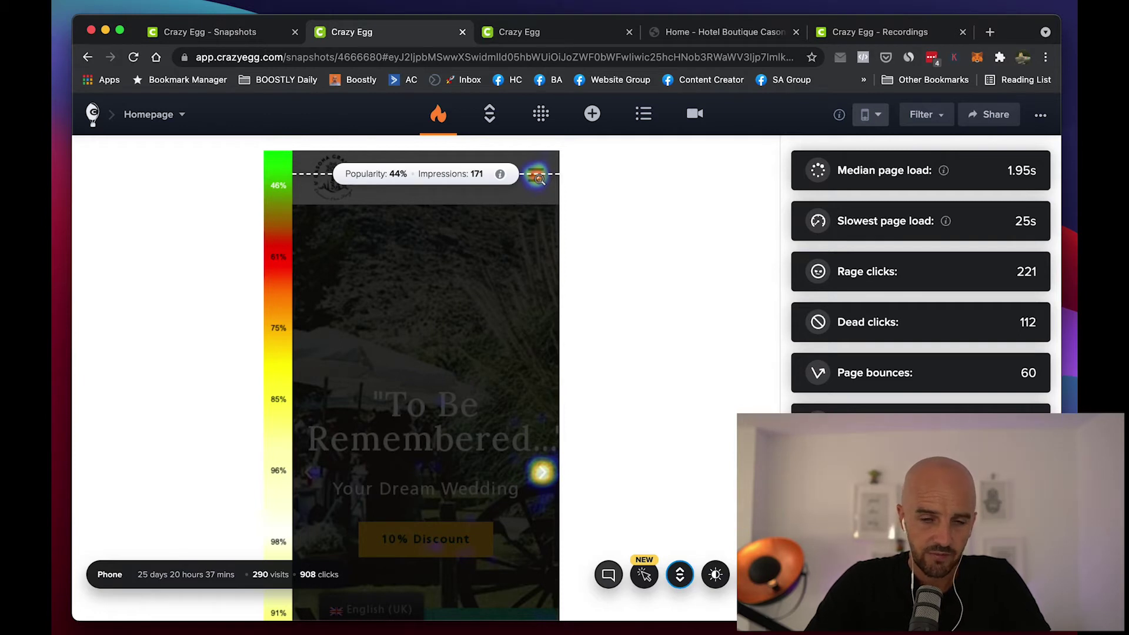
scroll(500, 425, down, 2)
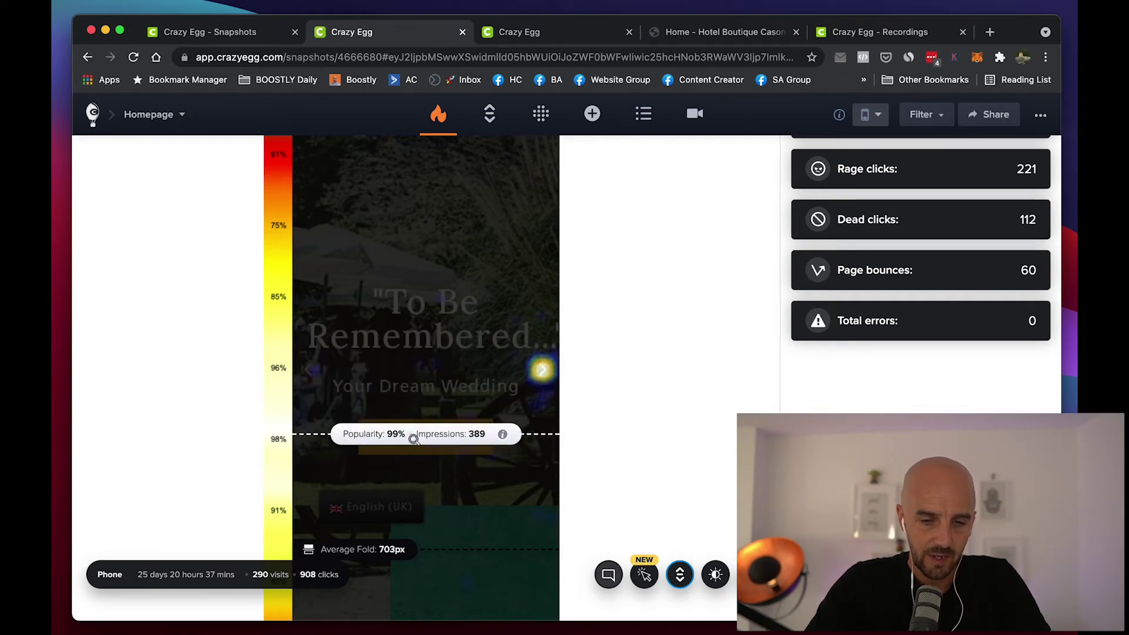
scroll(449, 433, down, 6)
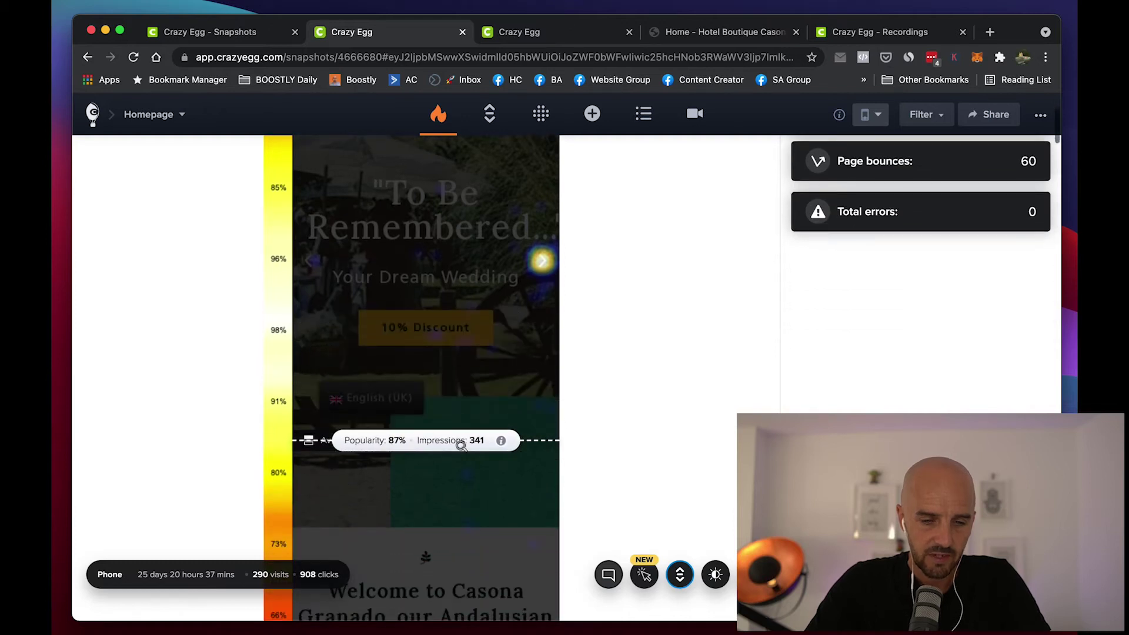
scroll(461, 445, down, 10)
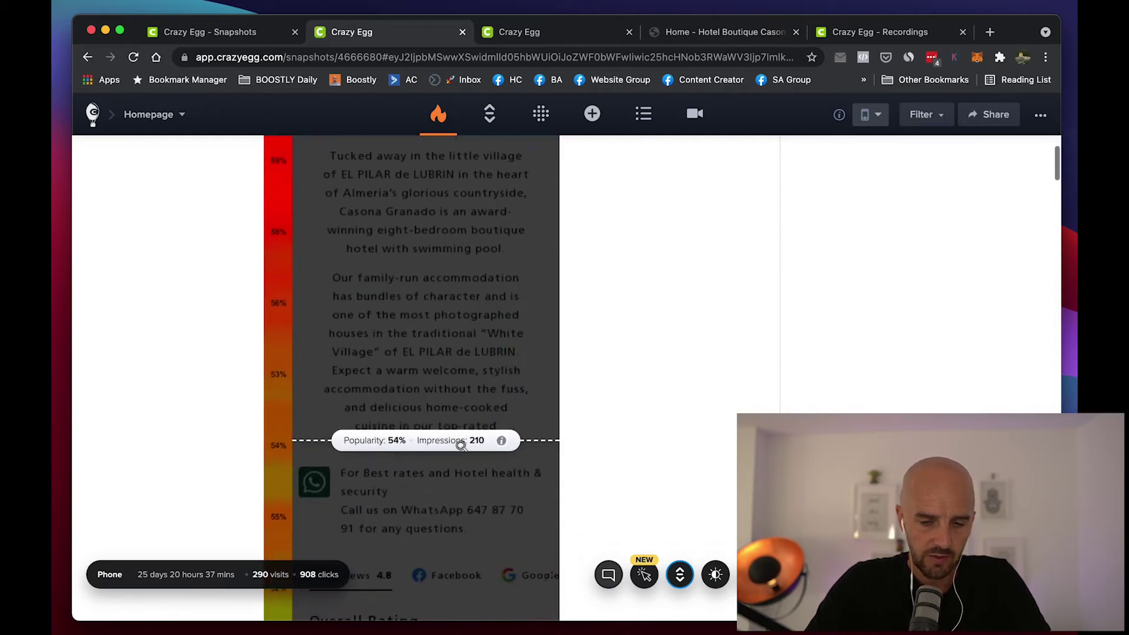
scroll(461, 445, down, 10)
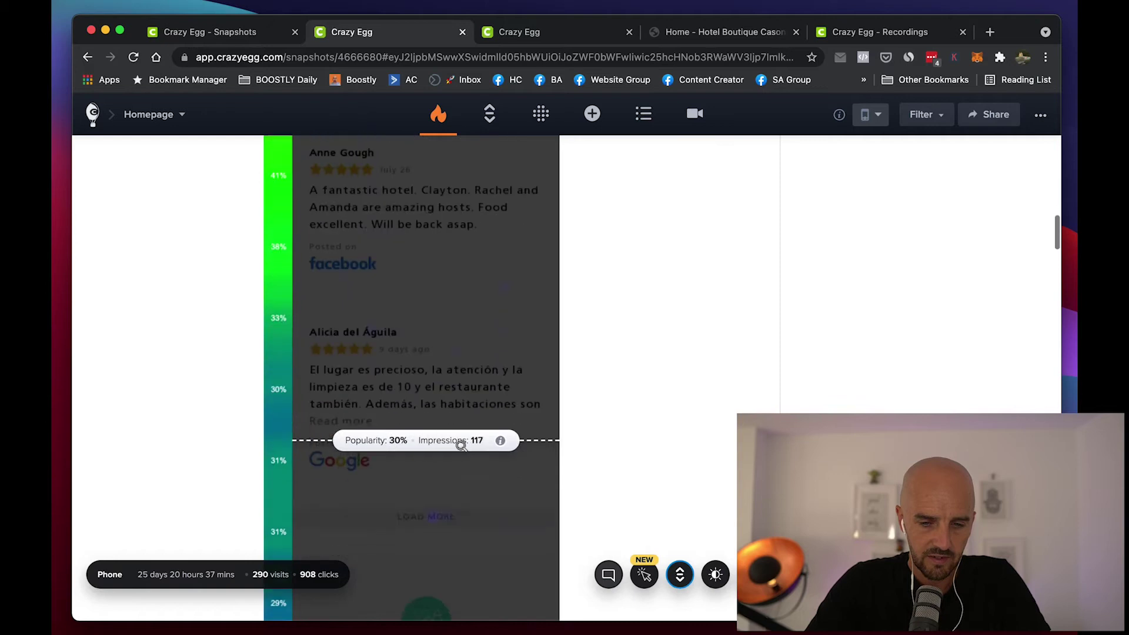
scroll(462, 446, down, 10)
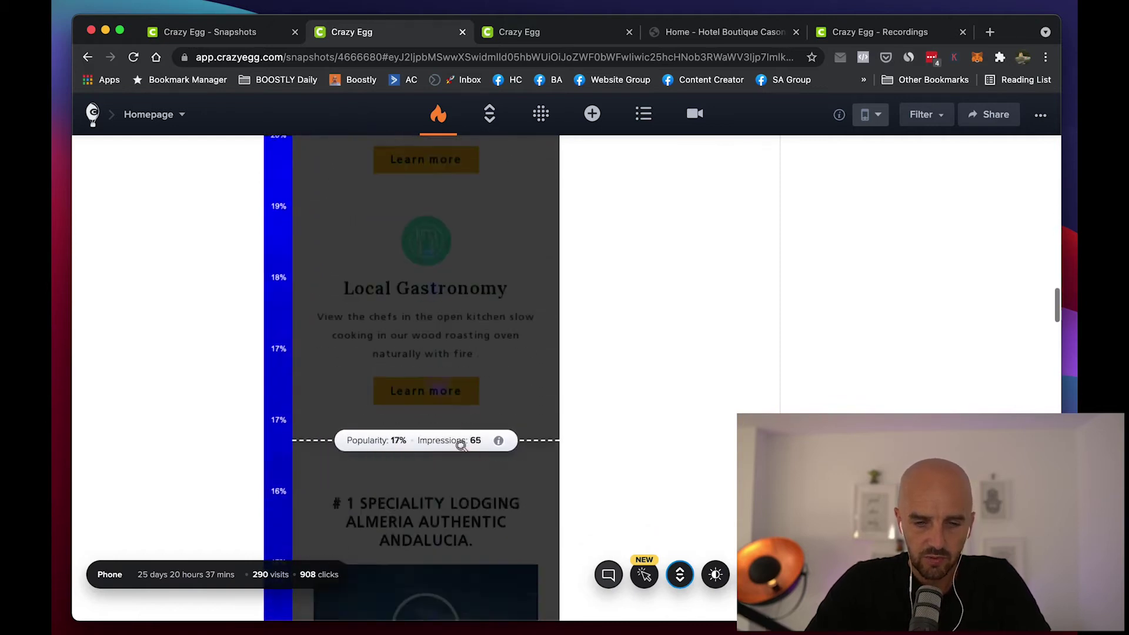
scroll(461, 445, down, 10)
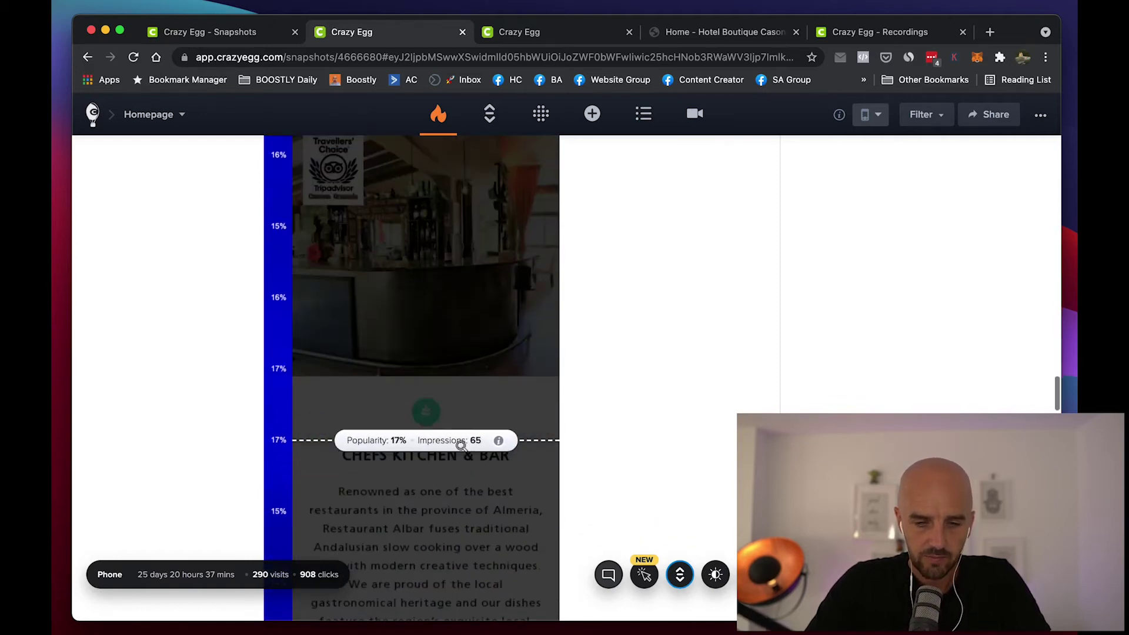
scroll(461, 446, down, 10)
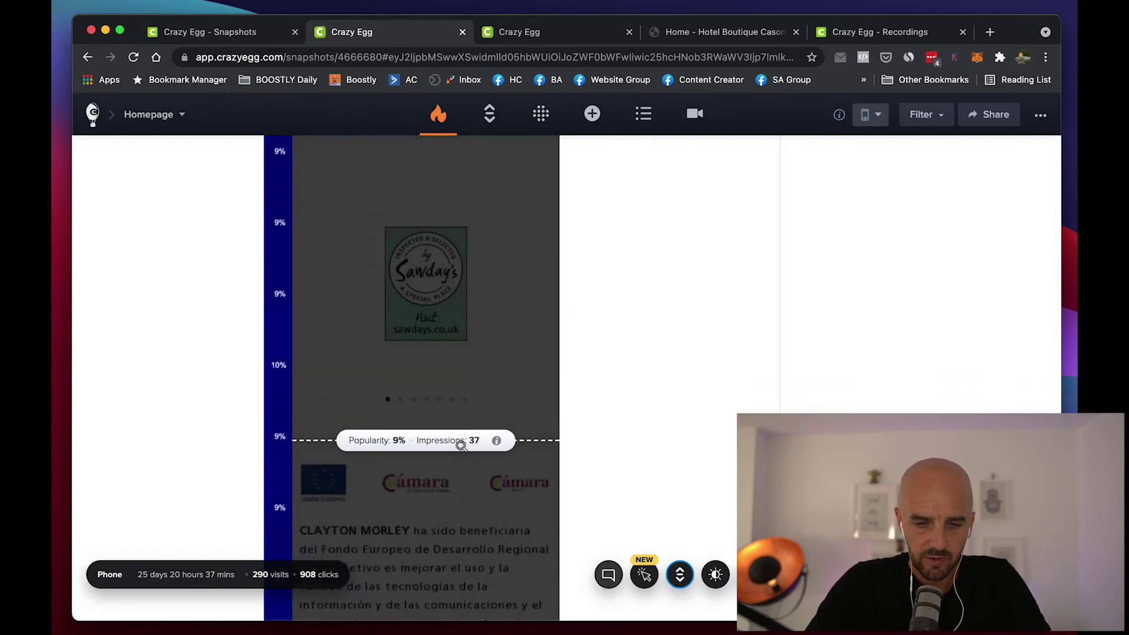
scroll(462, 445, down, 10)
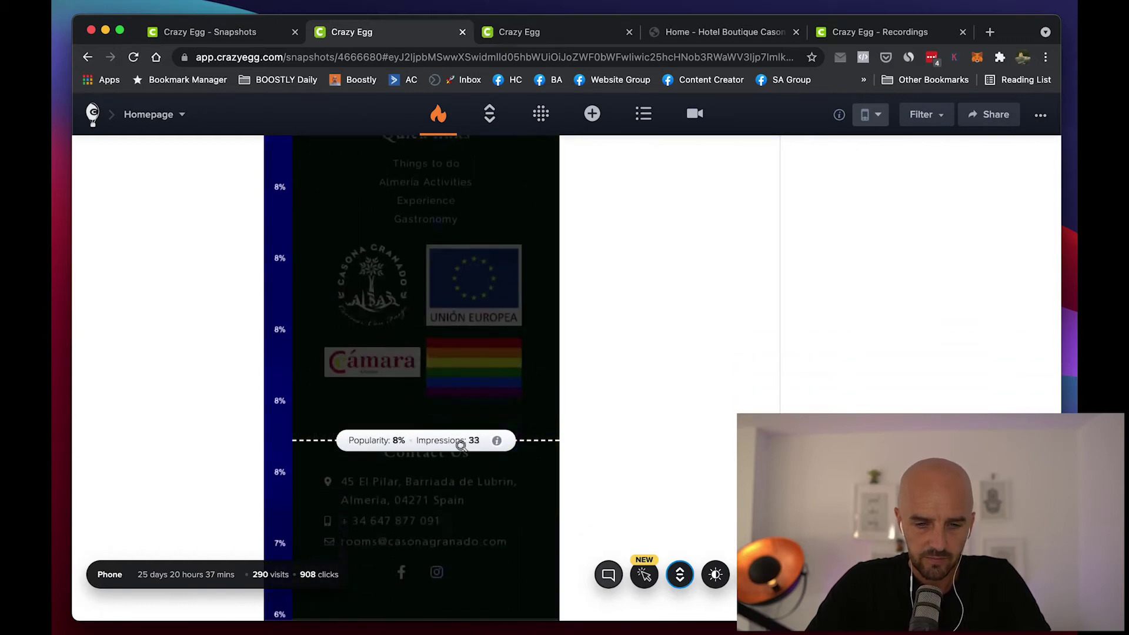
scroll(461, 445, up, 15)
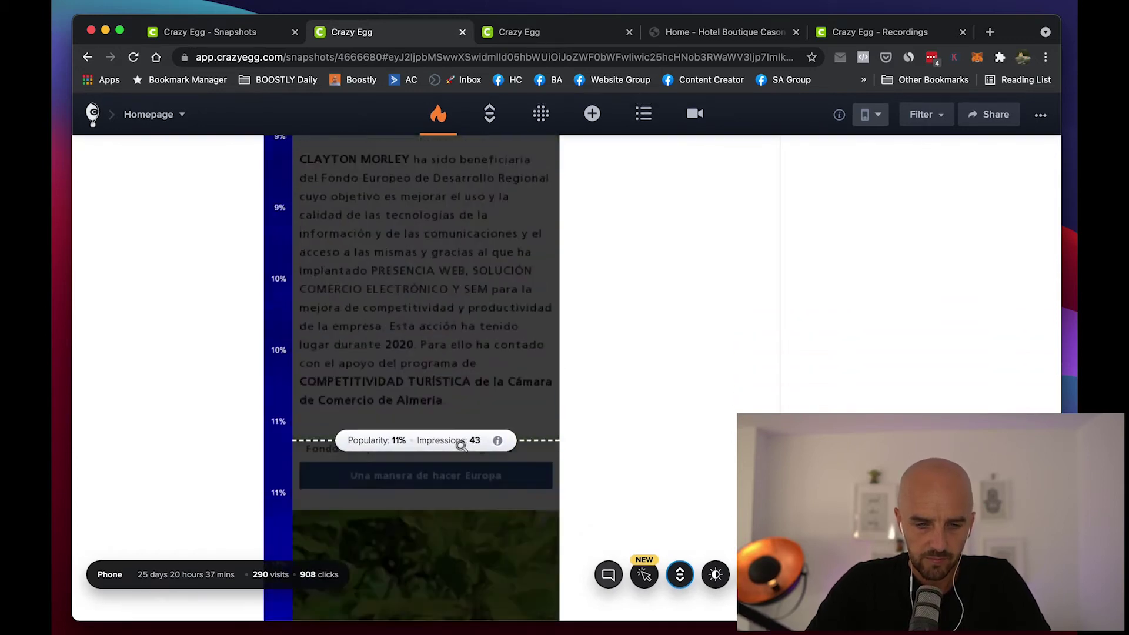
scroll(462, 445, up, 20)
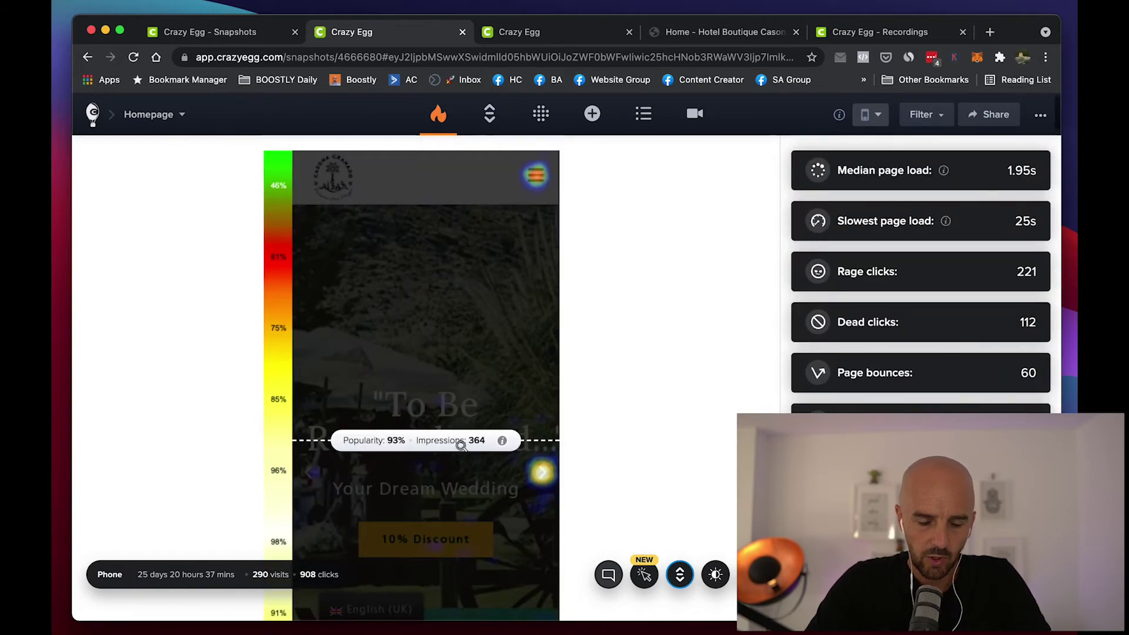
scroll(578, 480, down, 3)
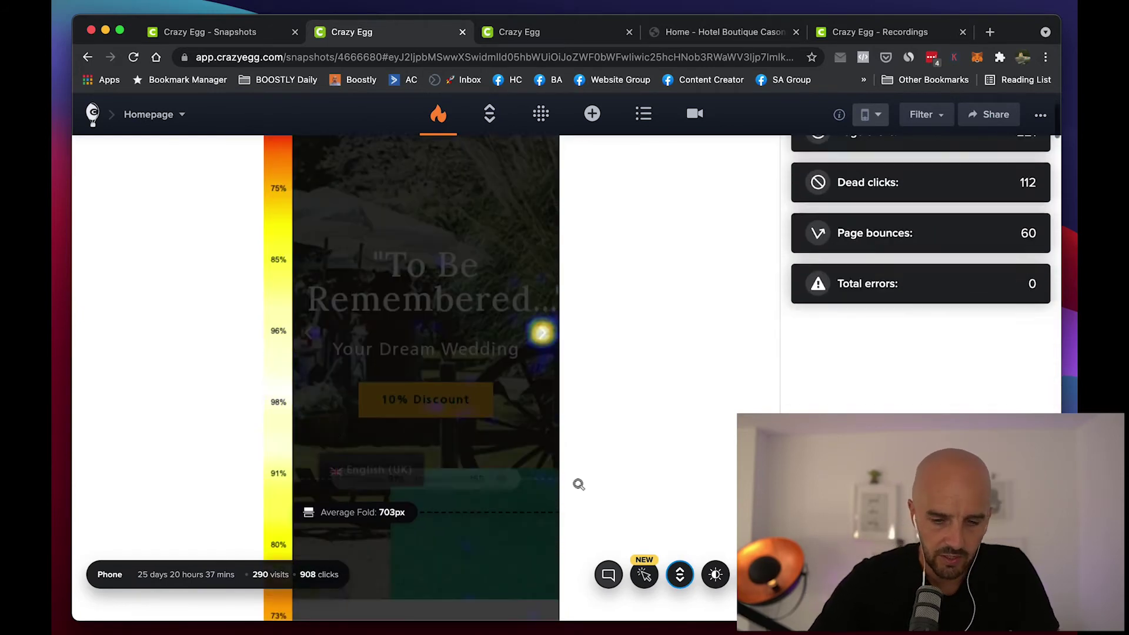
scroll(573, 480, up, 3)
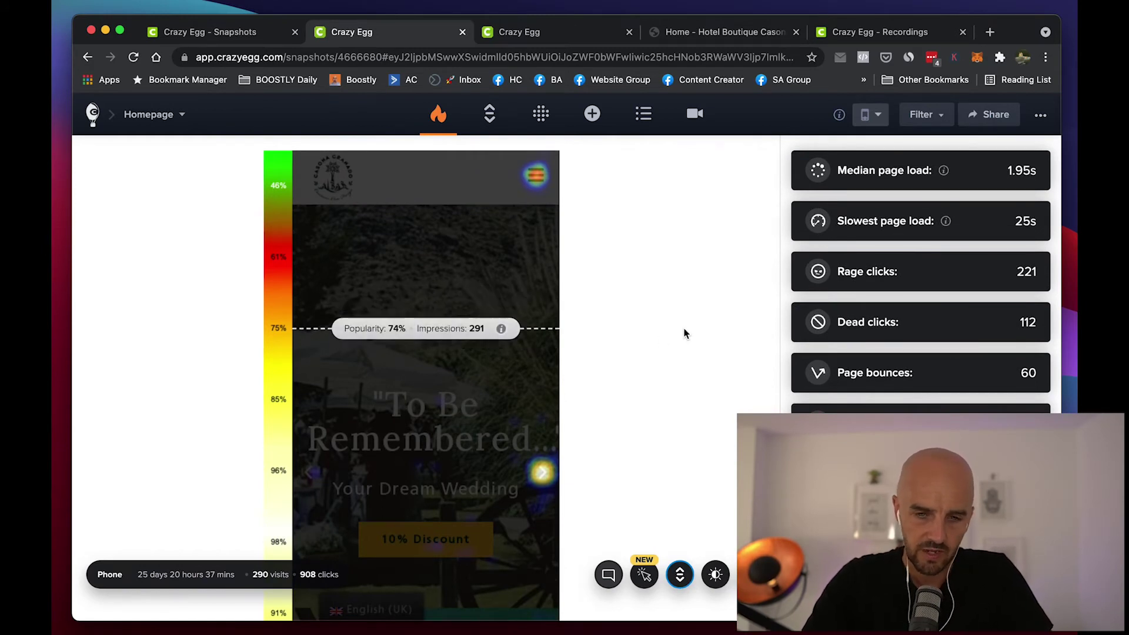
Scroll through the desktop Homepage scroll heatmap
click(528, 37)
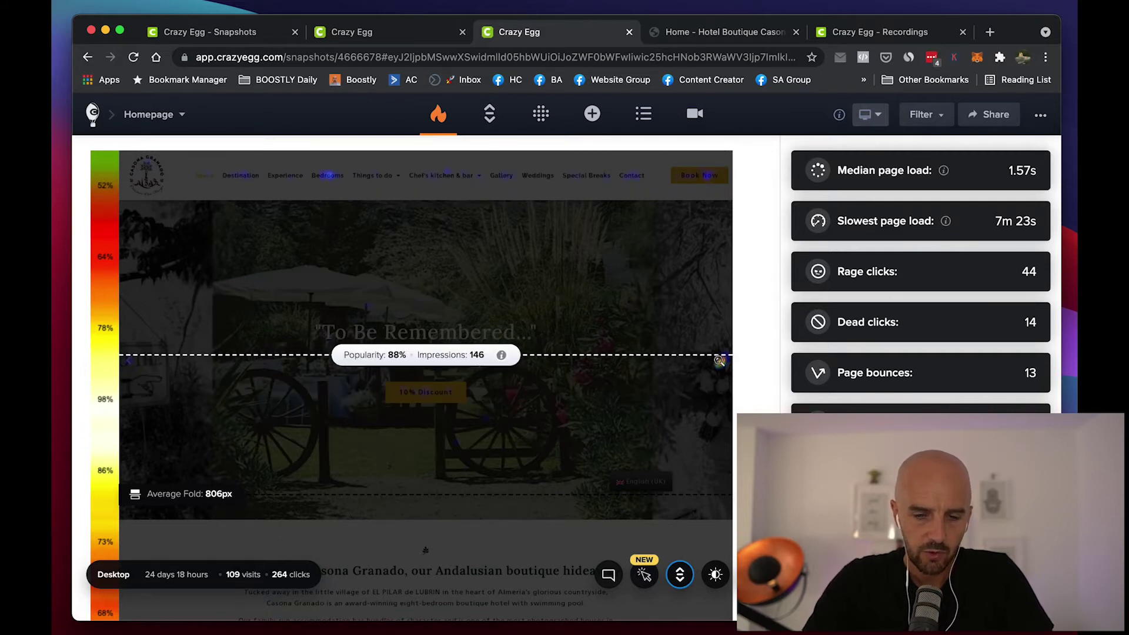
scroll(551, 395, down, 2)
scroll(552, 395, down, 15)
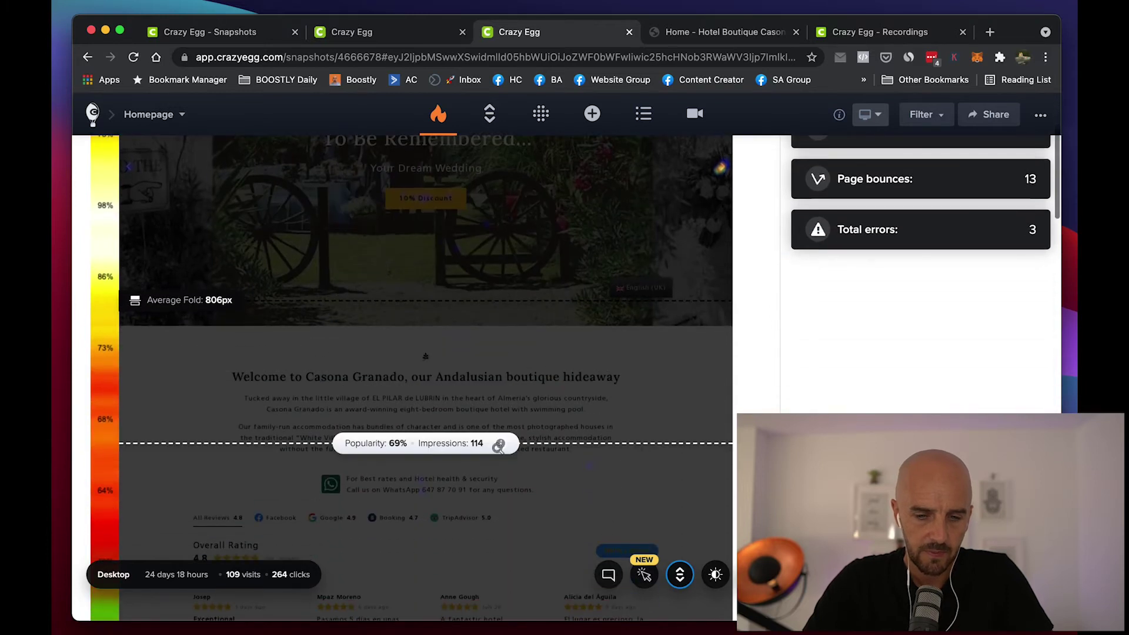
mouse_move(496, 442)
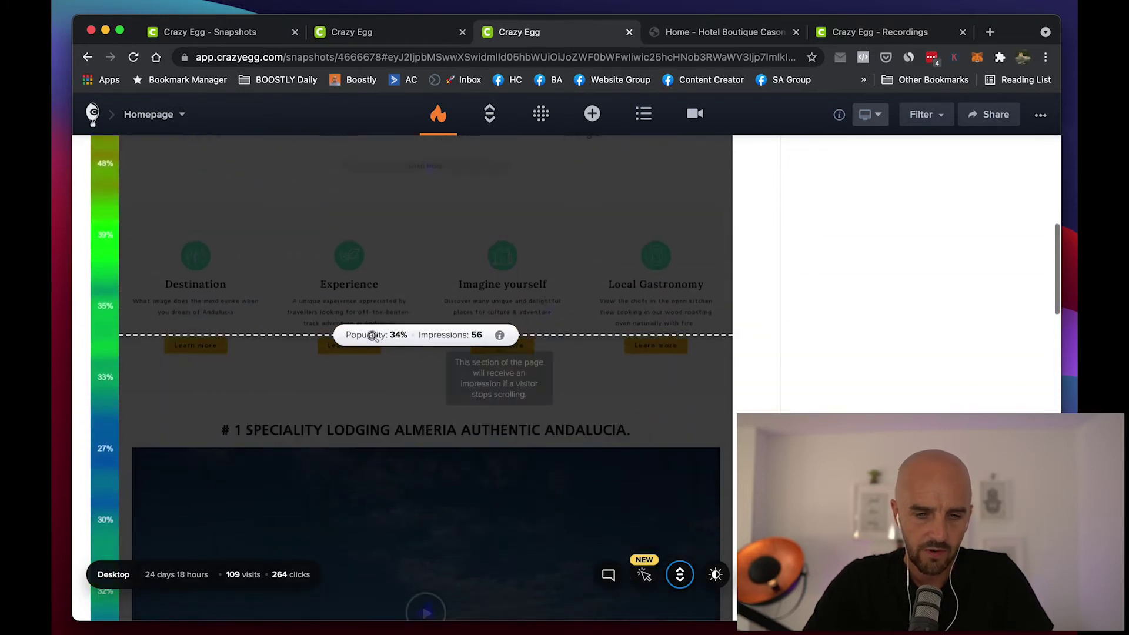
scroll(496, 333, up, 17)
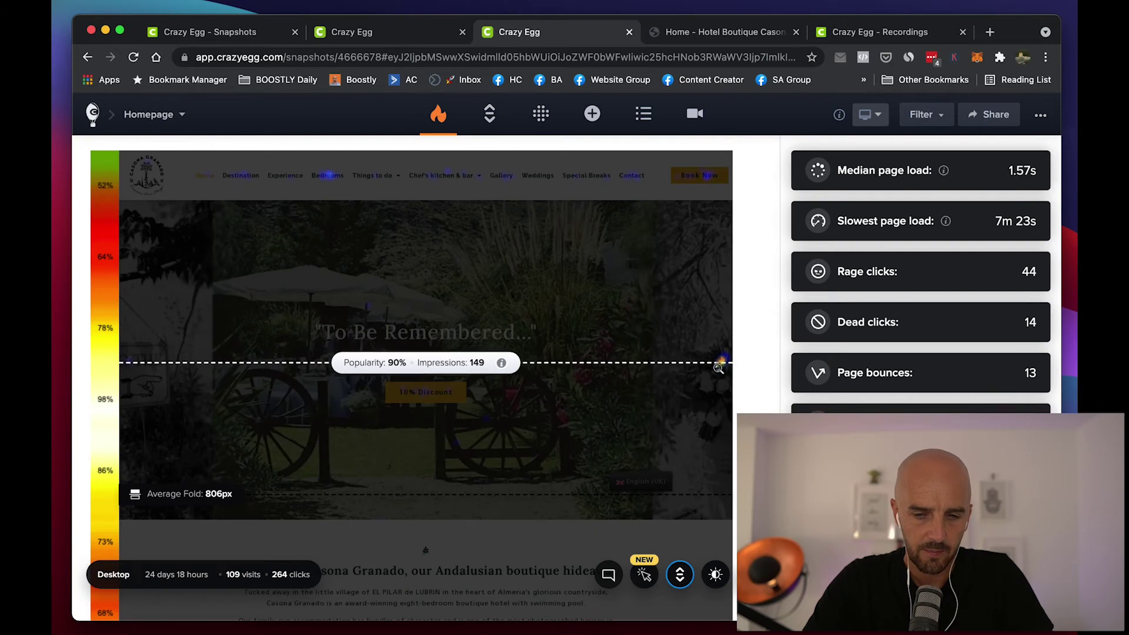
scroll(500, 412, down, 12)
scroll(505, 442, down, 15)
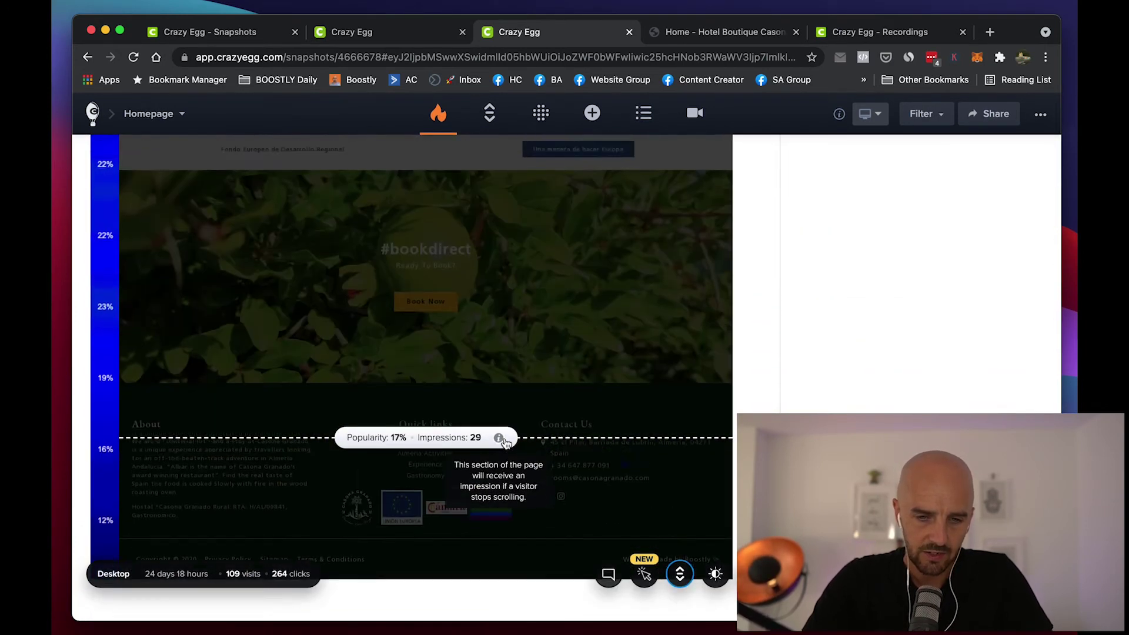
scroll(503, 440, up, 16)
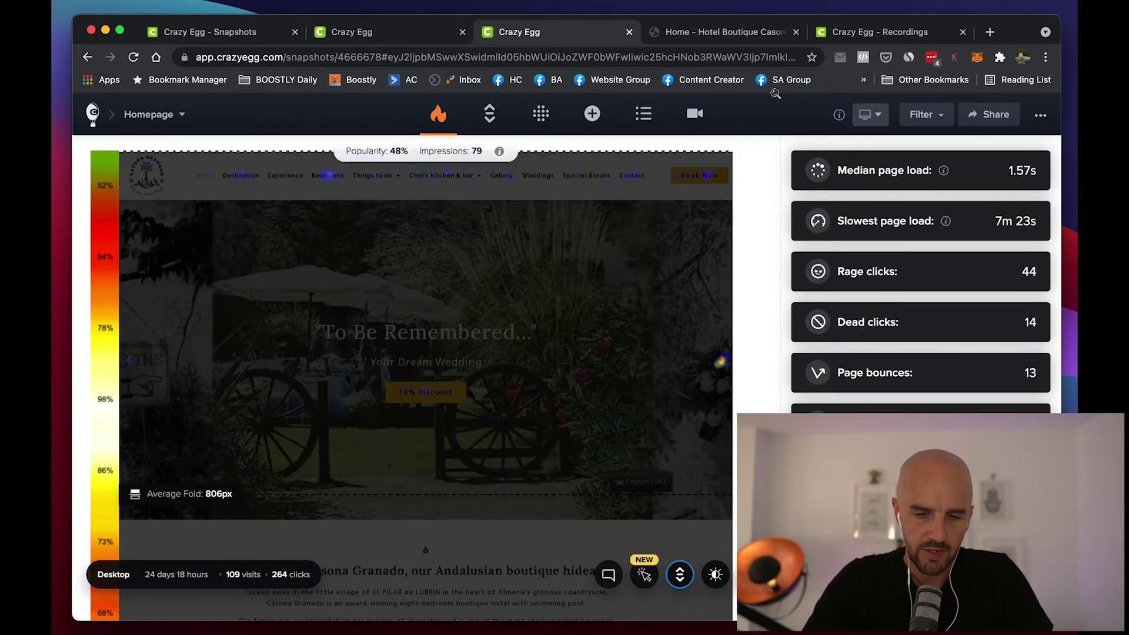
Return to the Engaged visitors list and reach the /en_gb group's 27 recordings
click(880, 34)
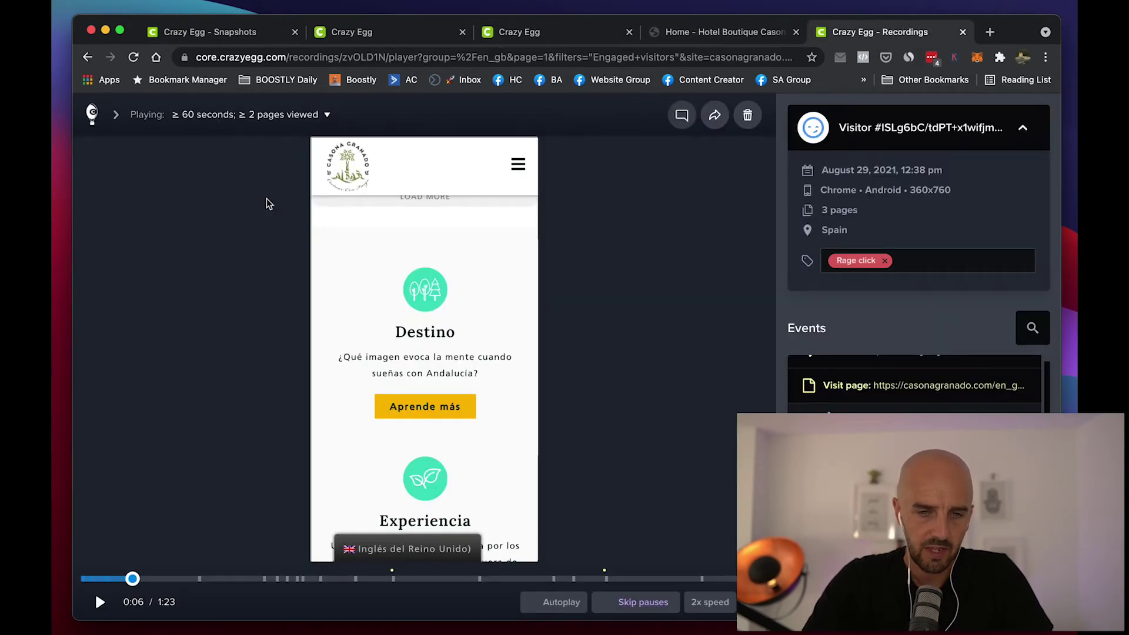
click(88, 57)
scroll(417, 375, down, 3)
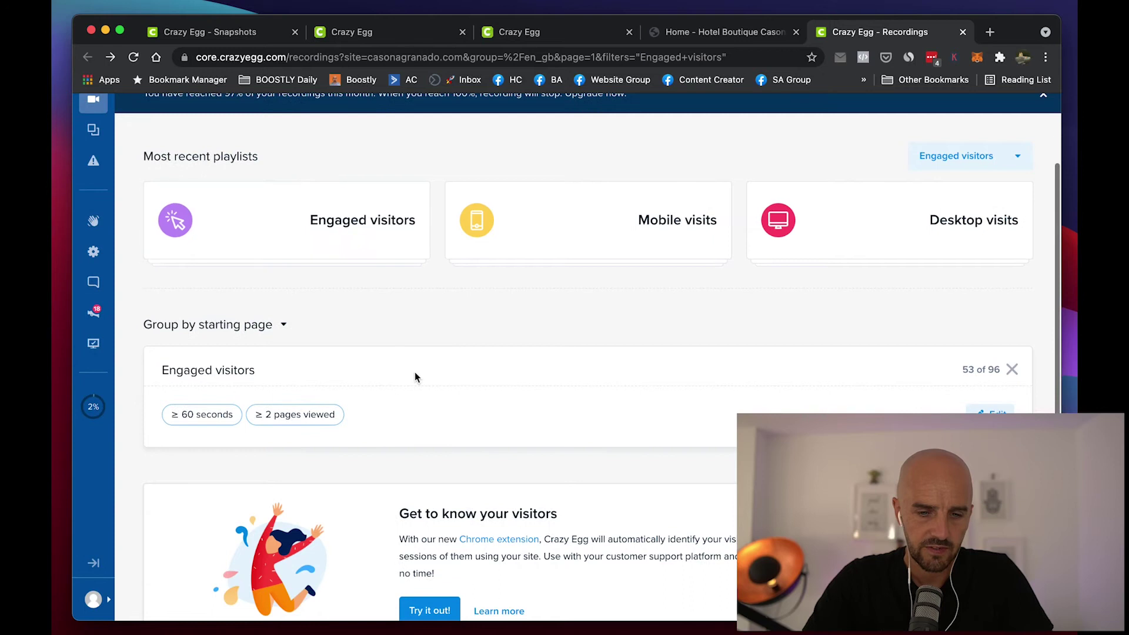
scroll(658, 355, down, 8)
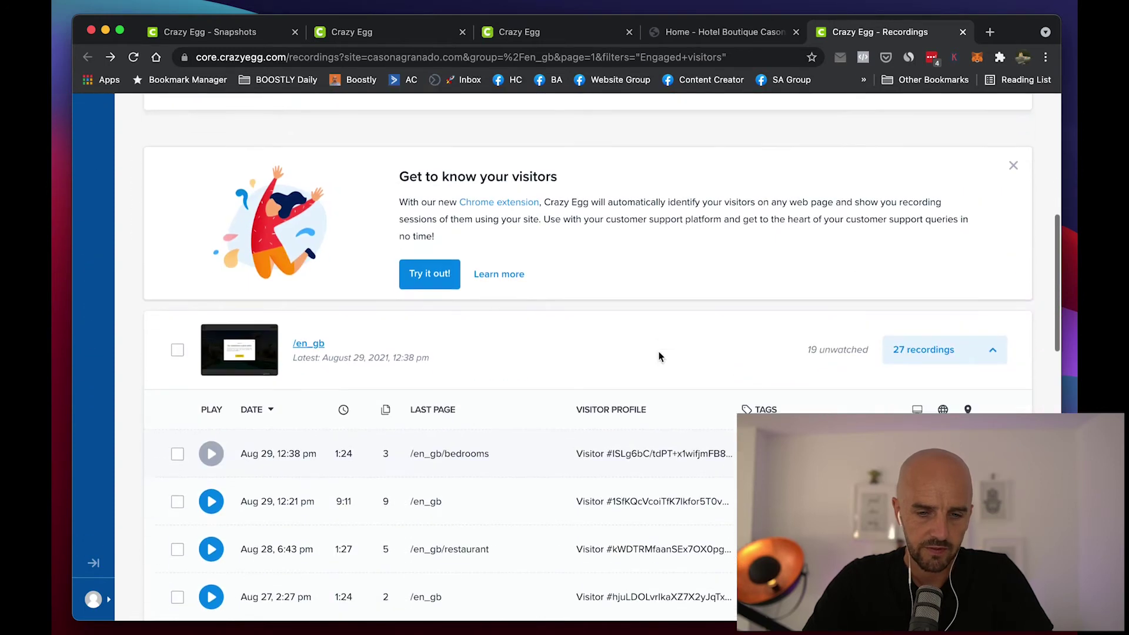
scroll(522, 398, down, 2)
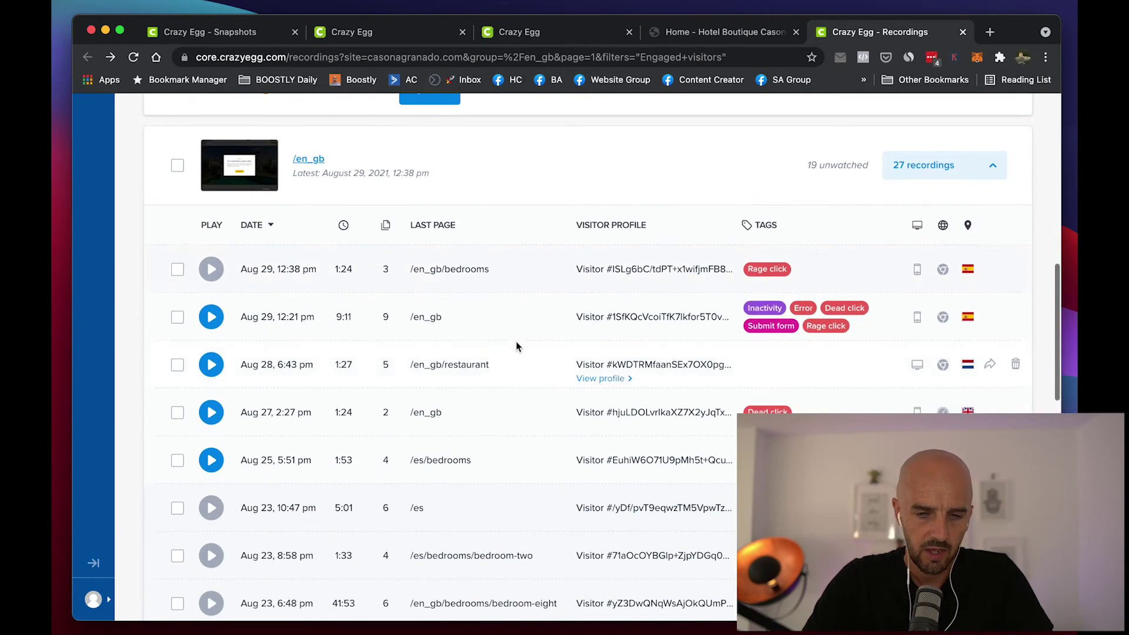
Replay the August 29 Android visitor's recording at 2x speed, then view the hotel site
click(210, 270)
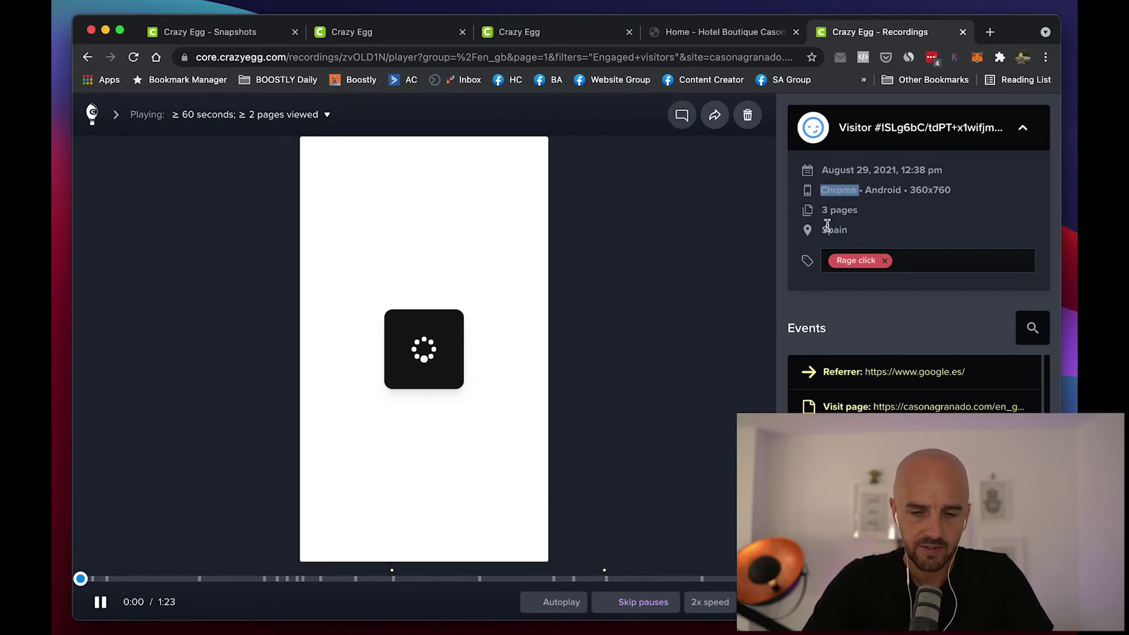
click(703, 601)
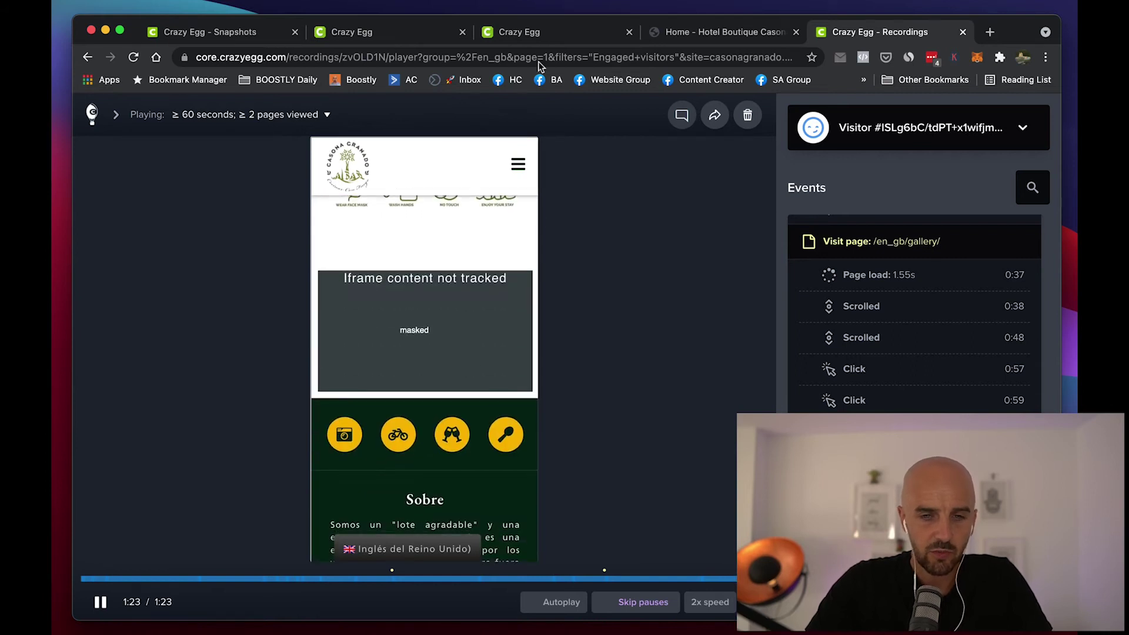
click(760, 38)
Check Bedroom Five's availability for 30–31 Aug 2021 from the hotel's Bedrooms page
click(995, 154)
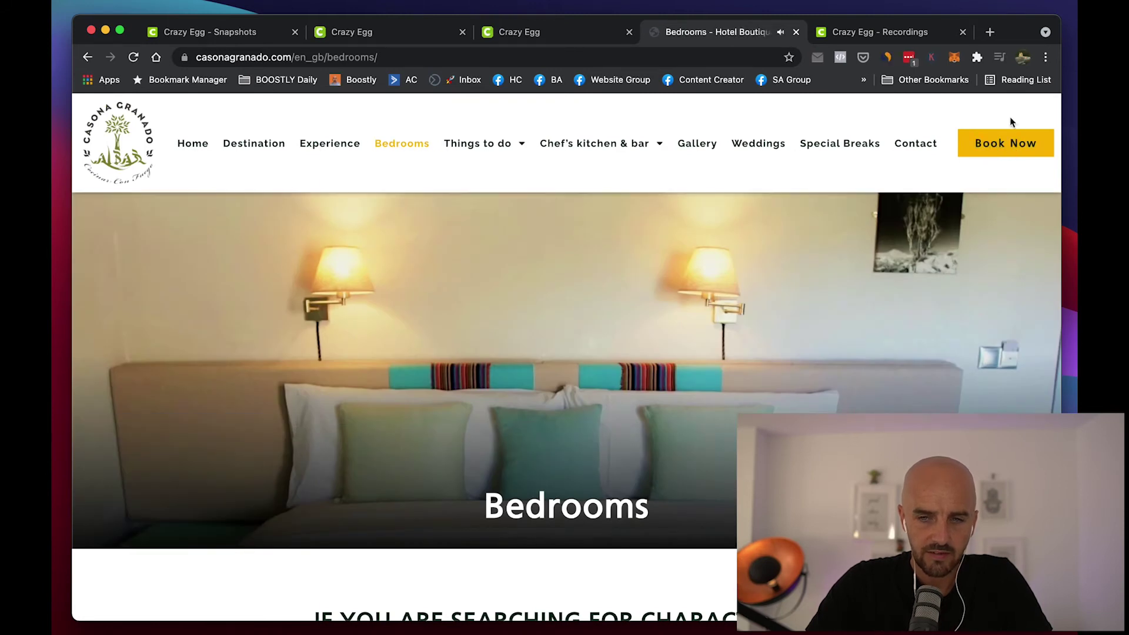
click(1006, 144)
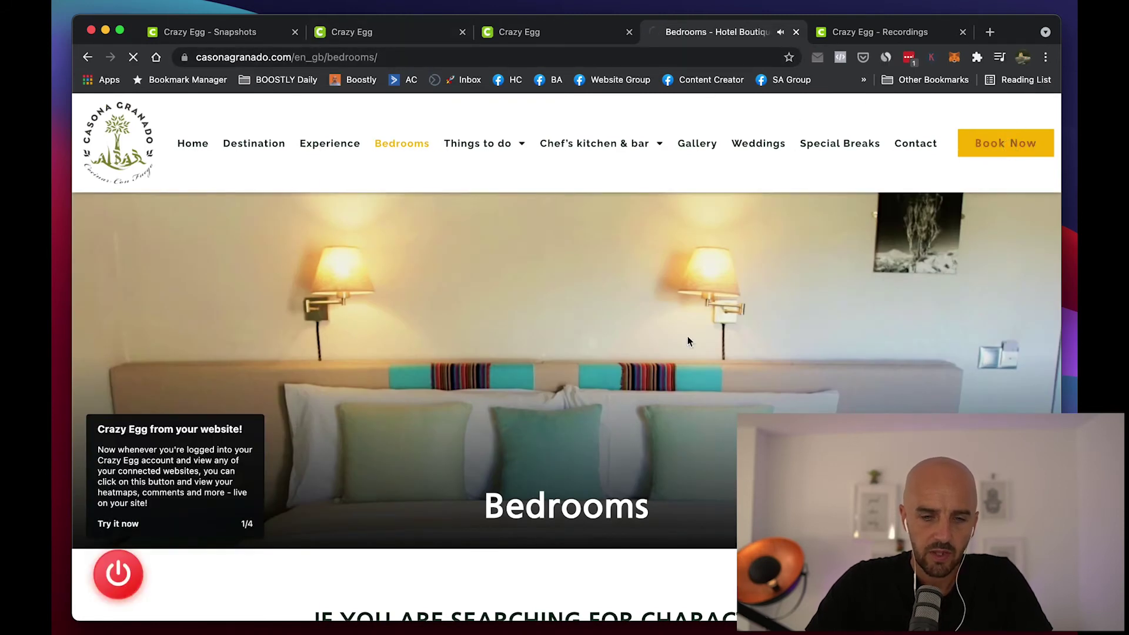
scroll(587, 400, down, 4)
scroll(587, 400, down, 8)
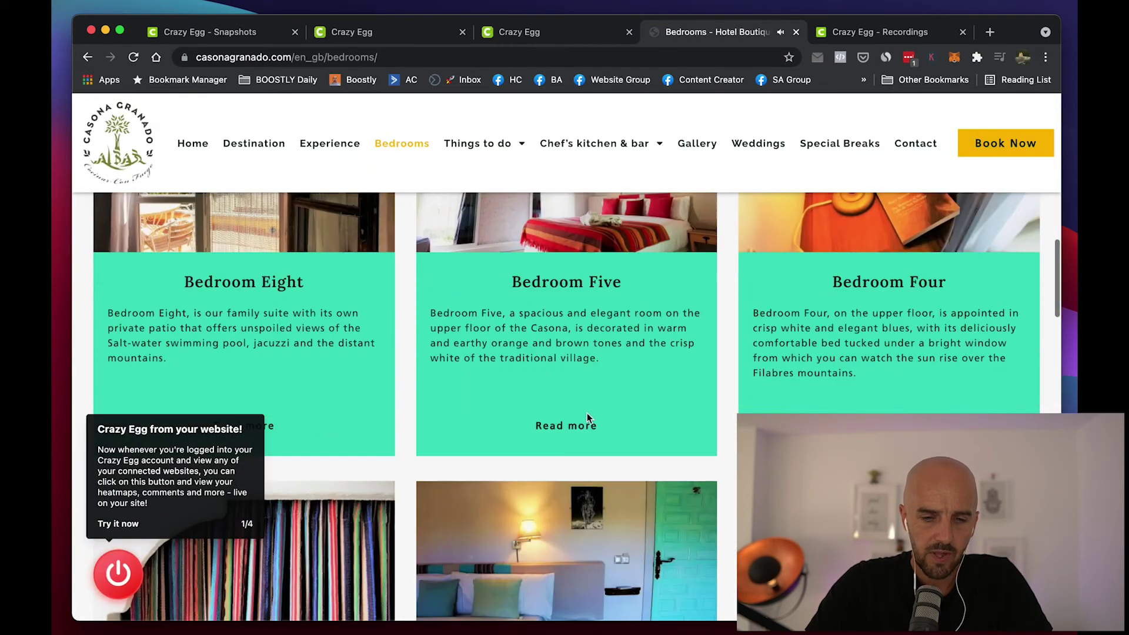
click(563, 426)
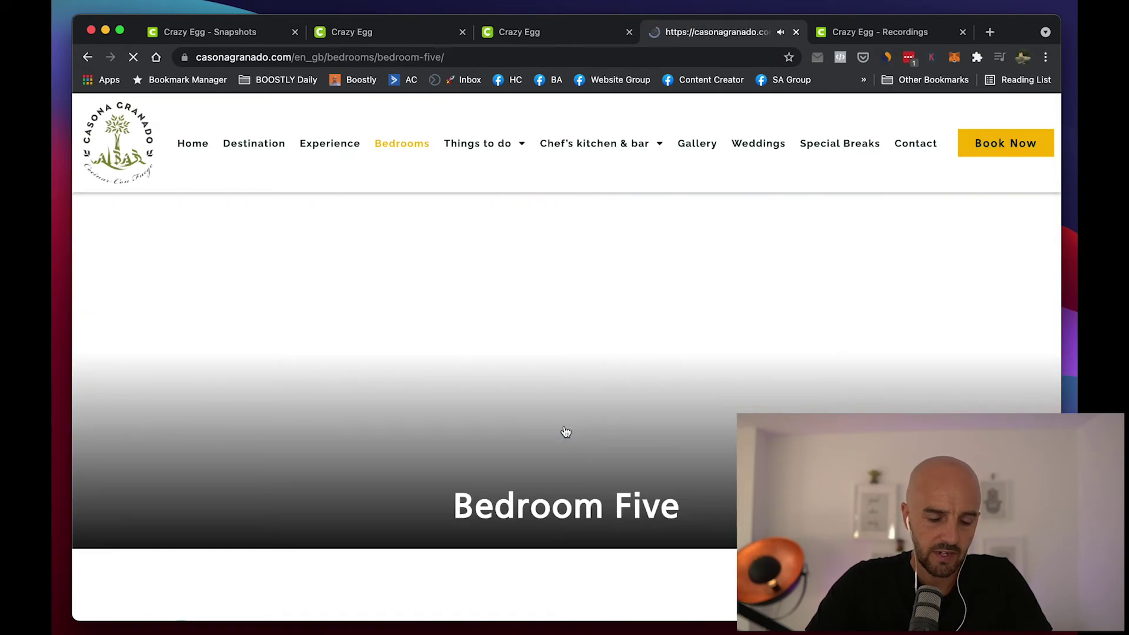
scroll(662, 412, down, 5)
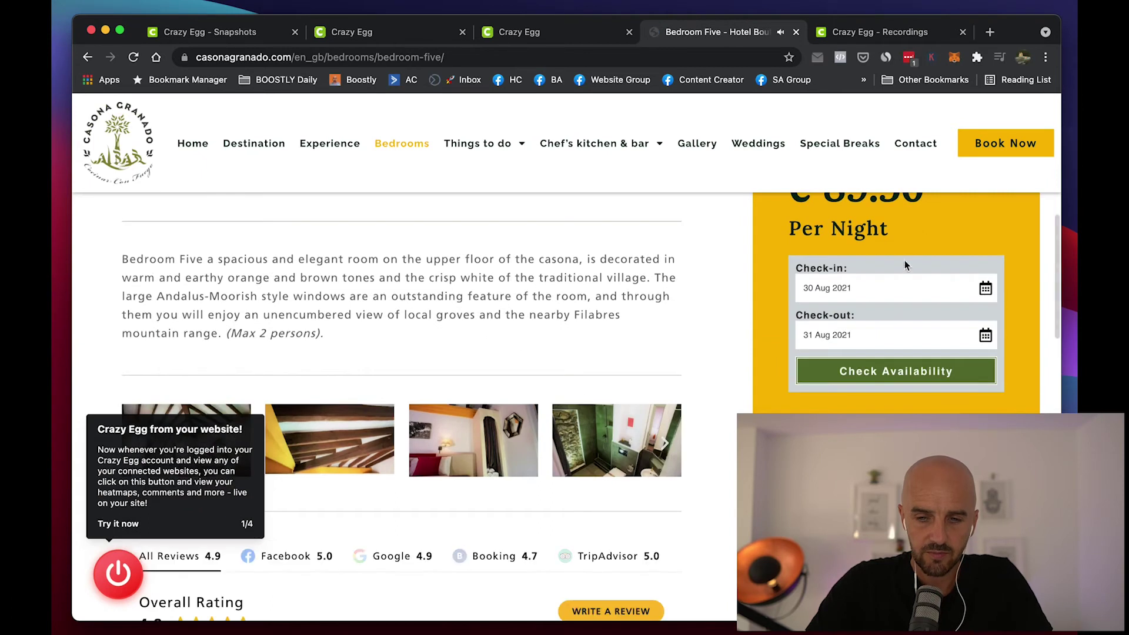
click(854, 374)
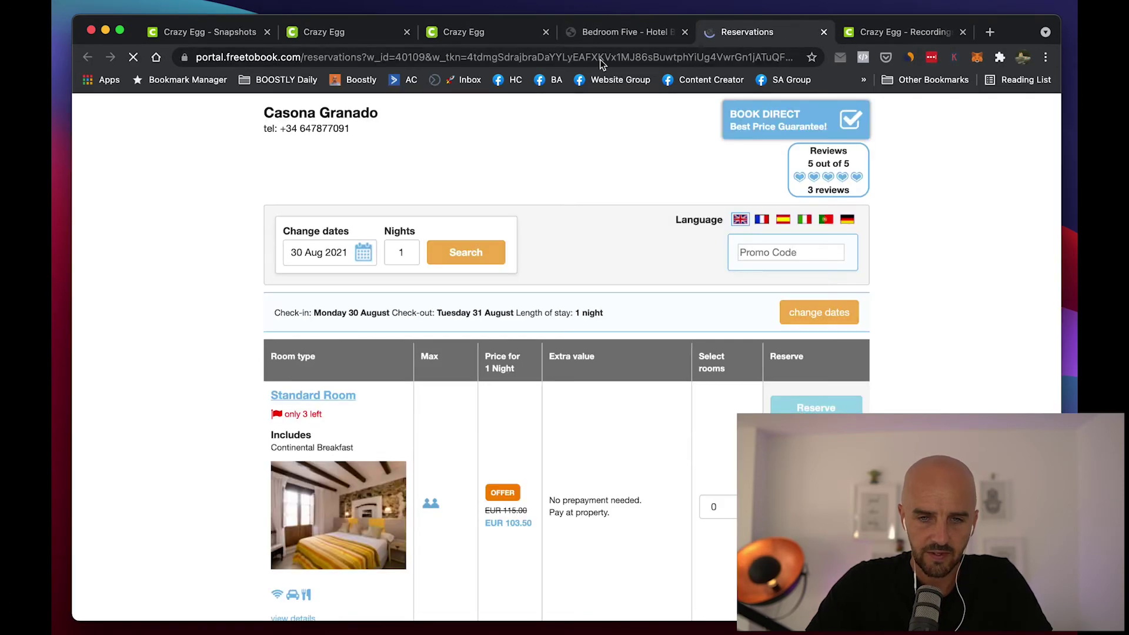
Review the freetobook EUR 103.50 room listing and its URL, then return to Crazy Egg Snapshots
scroll(533, 377, down, 6)
scroll(533, 376, up, 6)
click(196, 64)
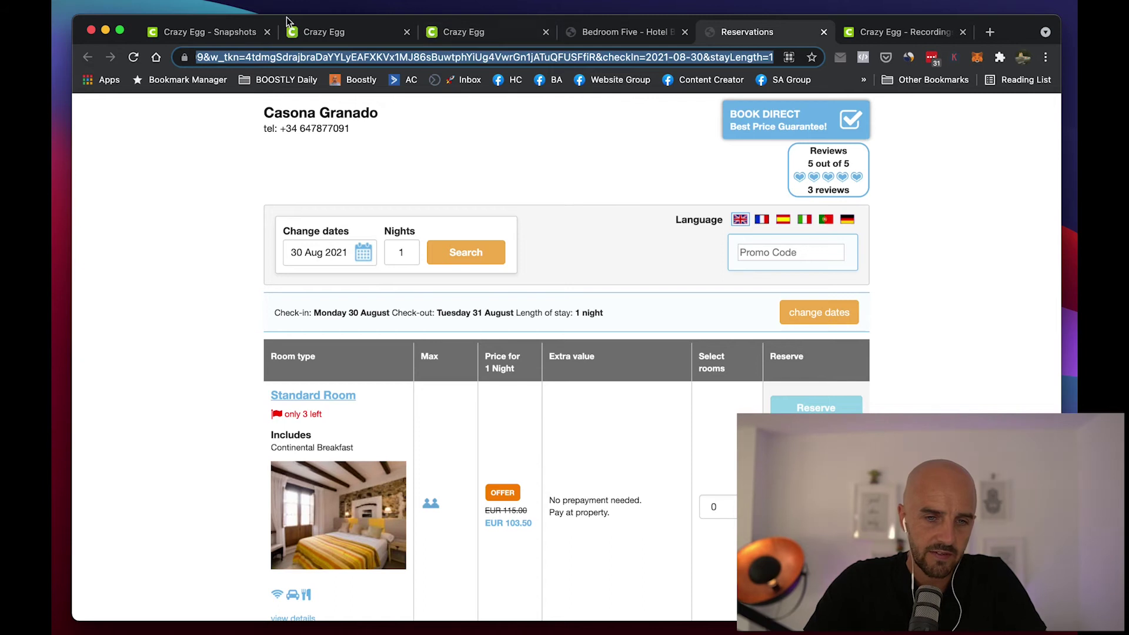
click(241, 32)
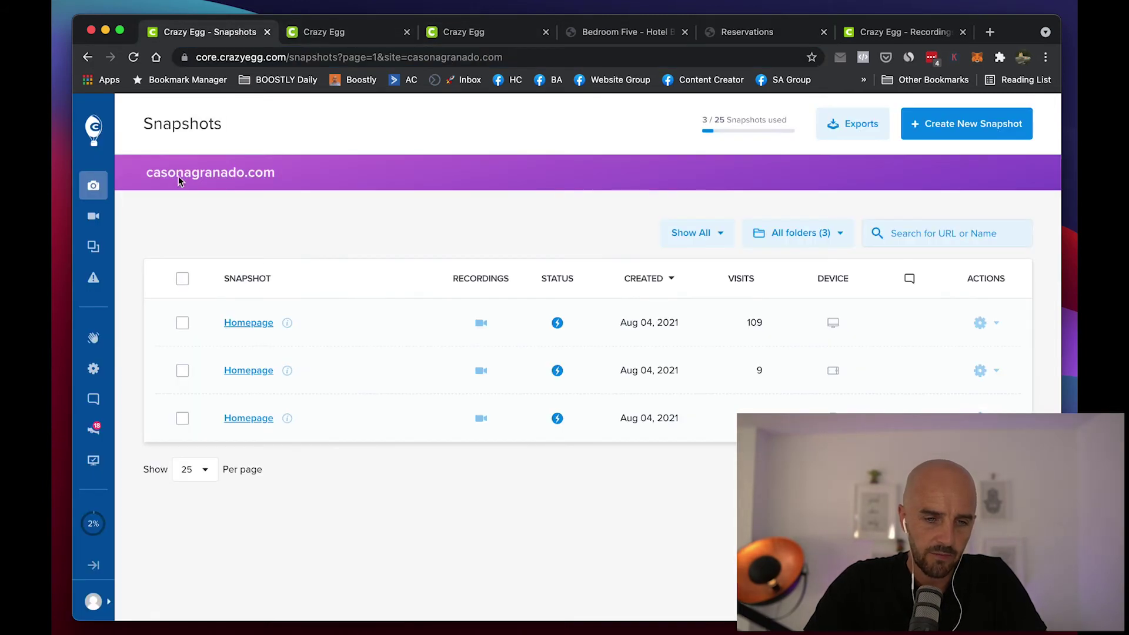
Browse every starting-page group in the Recordings overview (97 of 100 monthly recordings used)
click(93, 216)
scroll(303, 370, down, 5)
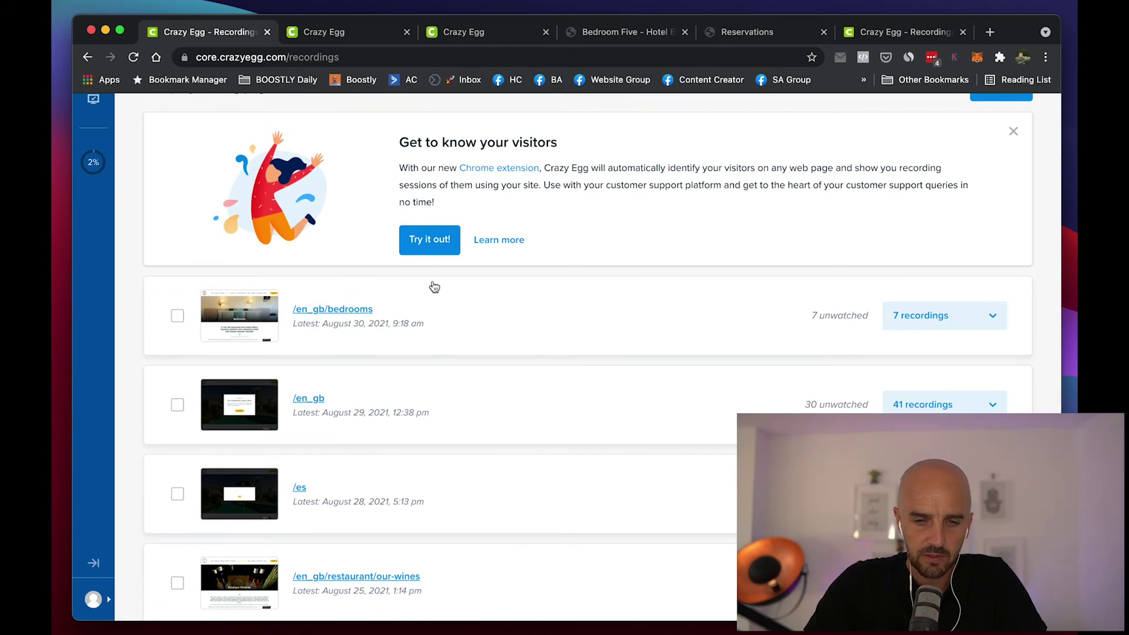
scroll(525, 398, down, 2)
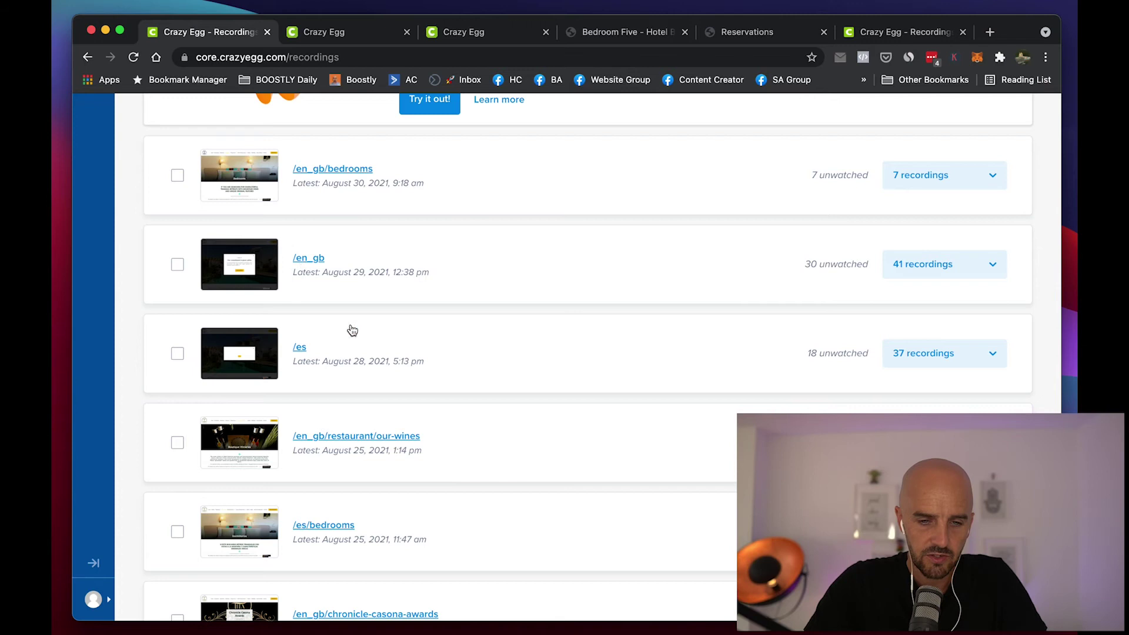
scroll(549, 399, down, 3)
scroll(671, 313, down, 3)
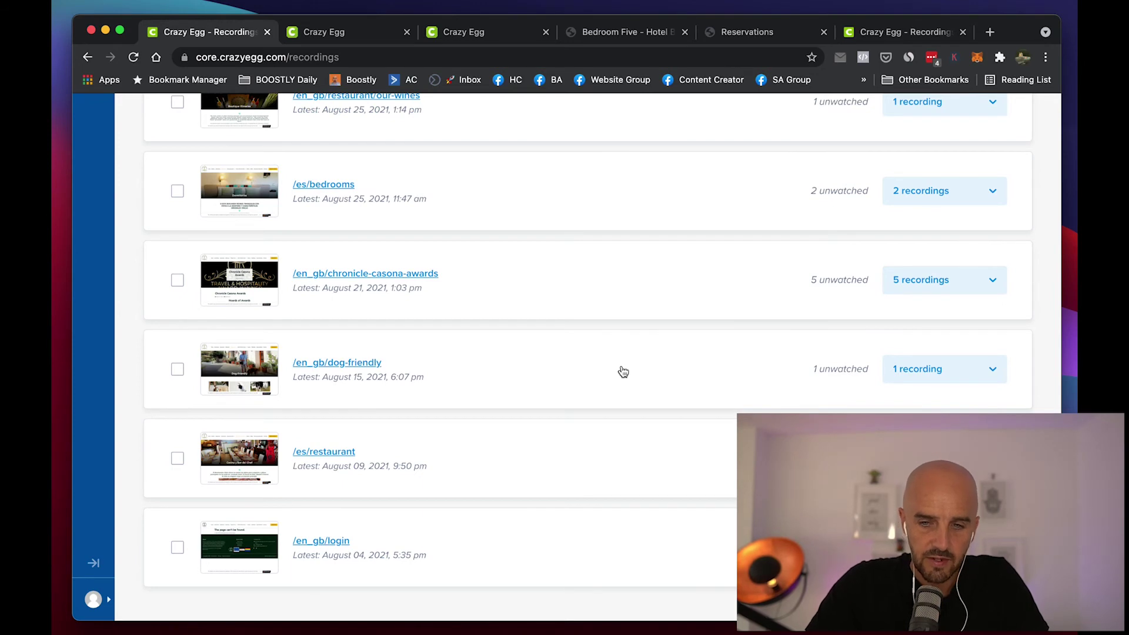
scroll(624, 372, up, 5)
scroll(622, 372, down, 2)
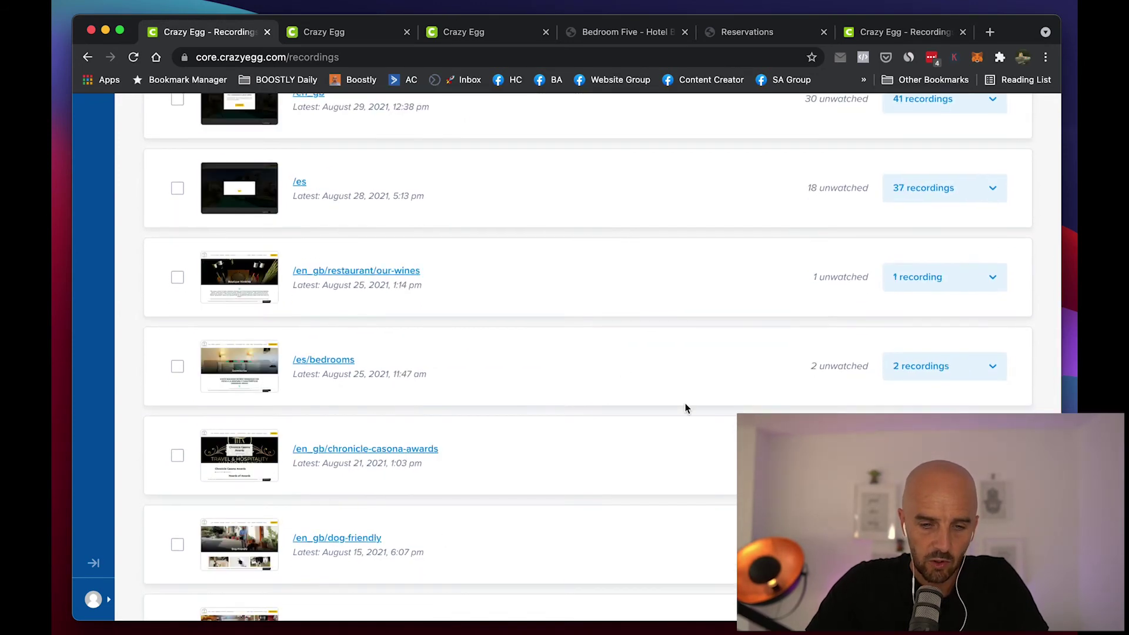
scroll(683, 406, up, 10)
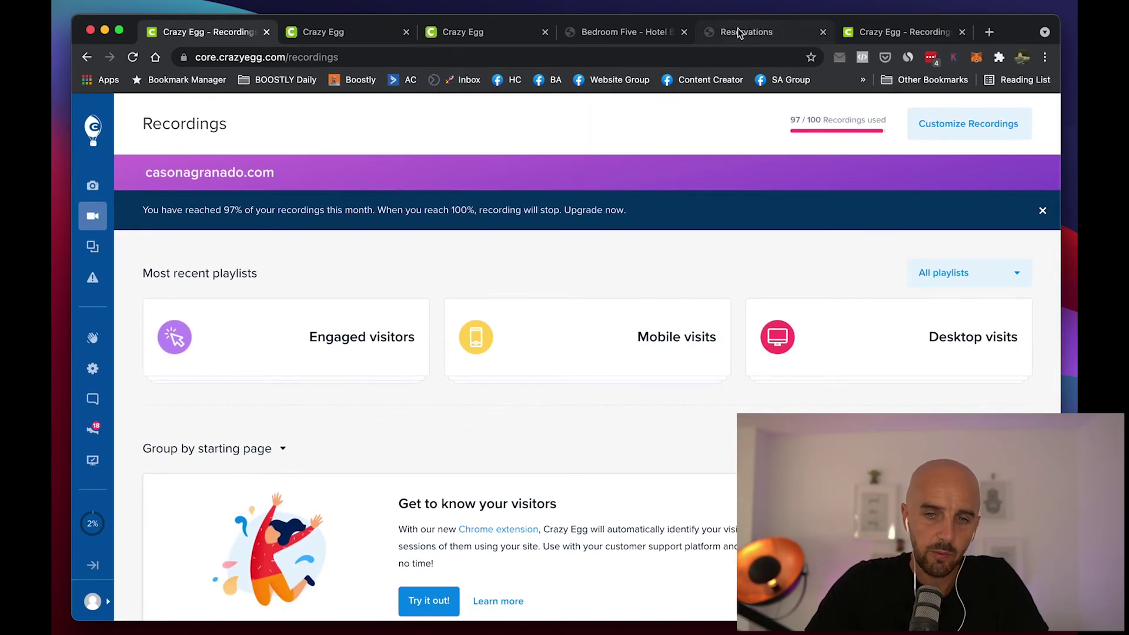
click(742, 32)
Inspect the replay's visitor details and google.es referrer, then return to the Recordings overview
click(887, 38)
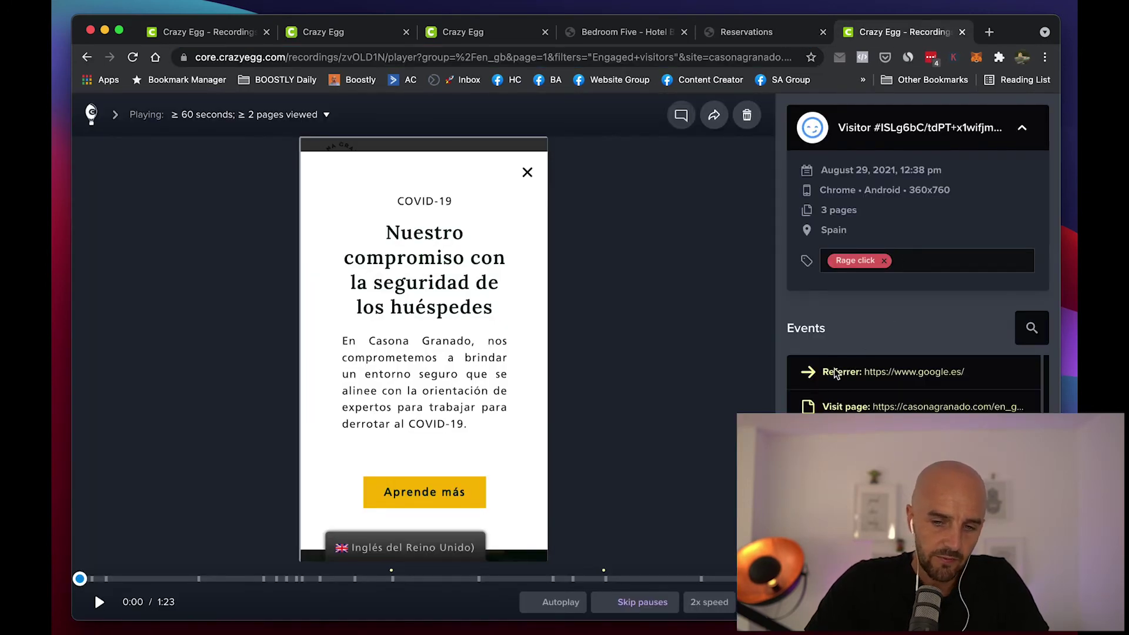
drag(824, 371, 992, 380)
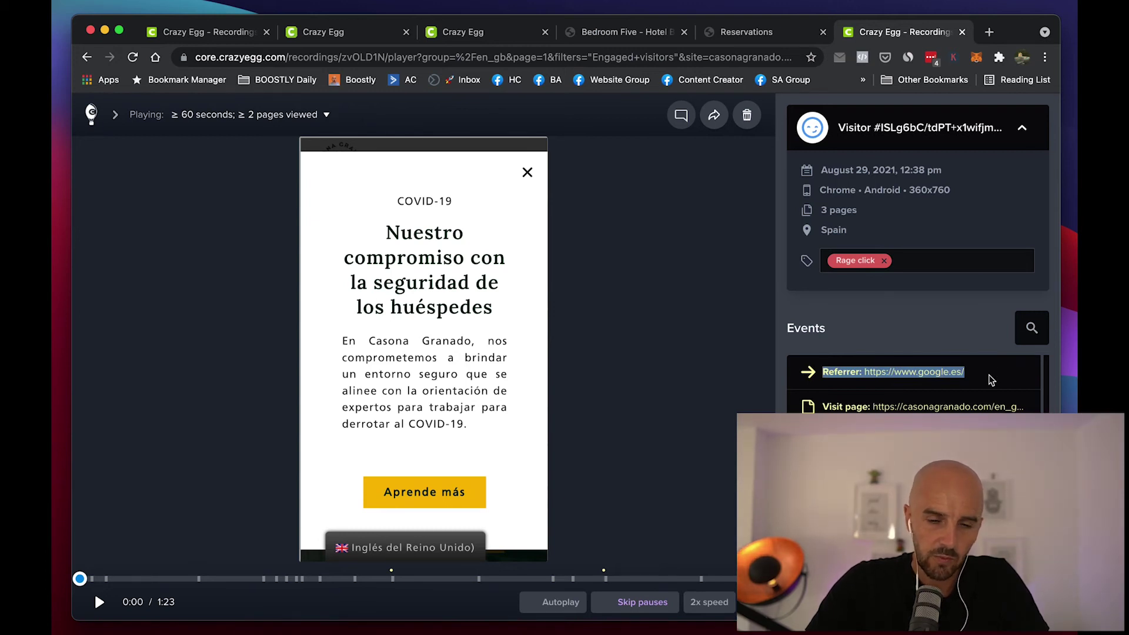
scroll(992, 380, down, 5)
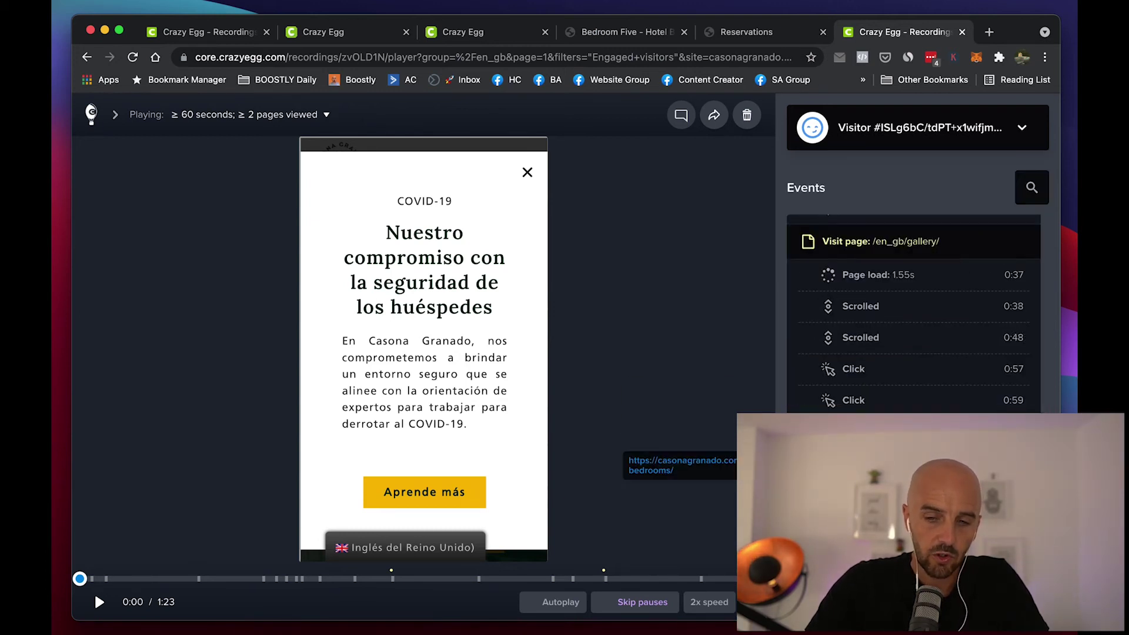
scroll(904, 404, up, 5)
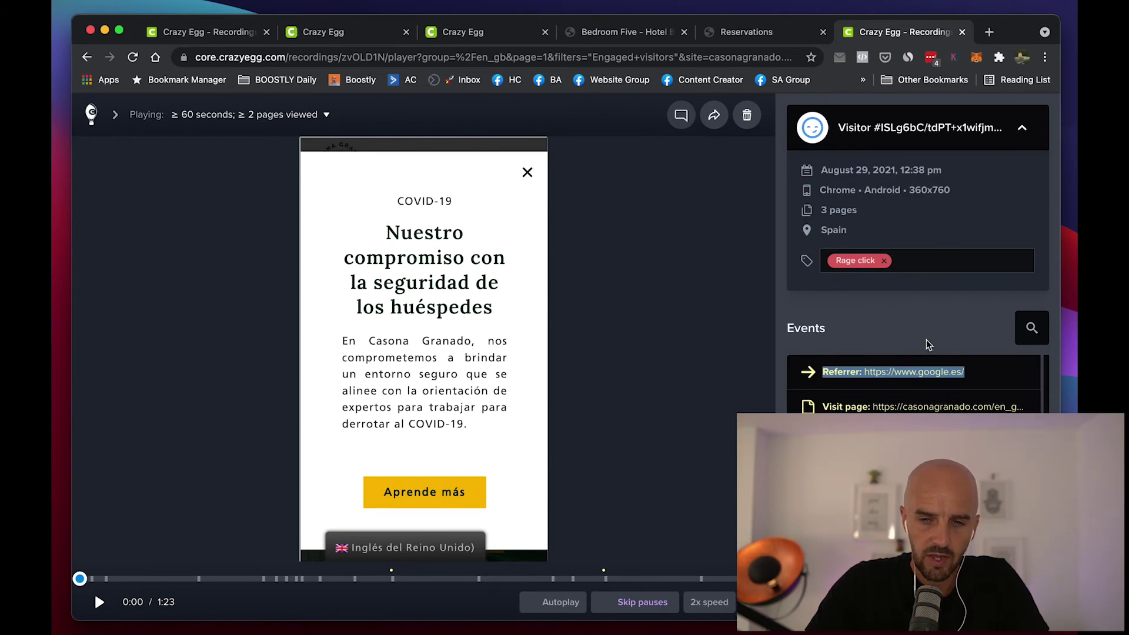
drag(858, 171, 765, 406)
scroll(911, 324, down, 5)
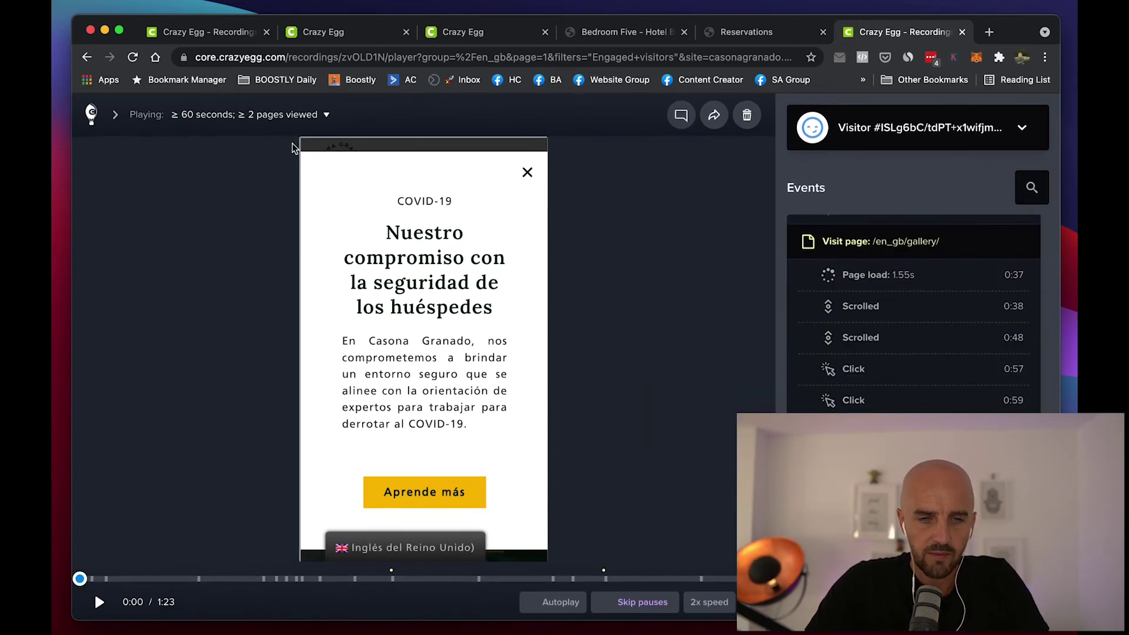
click(179, 33)
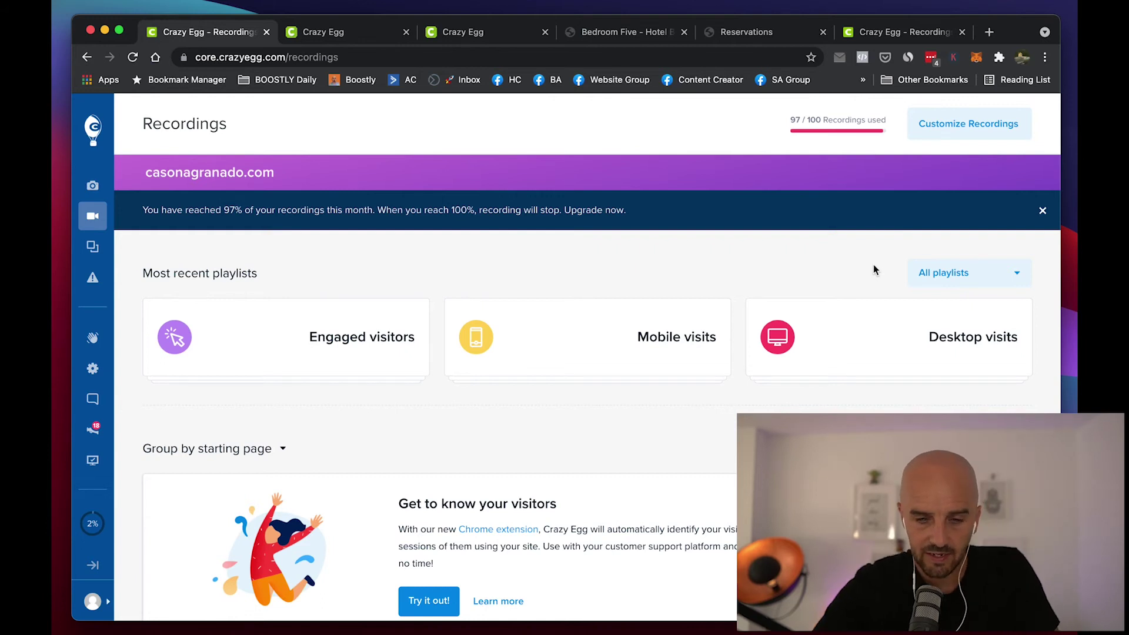
scroll(570, 320, down, 10)
scroll(570, 320, up, 15)
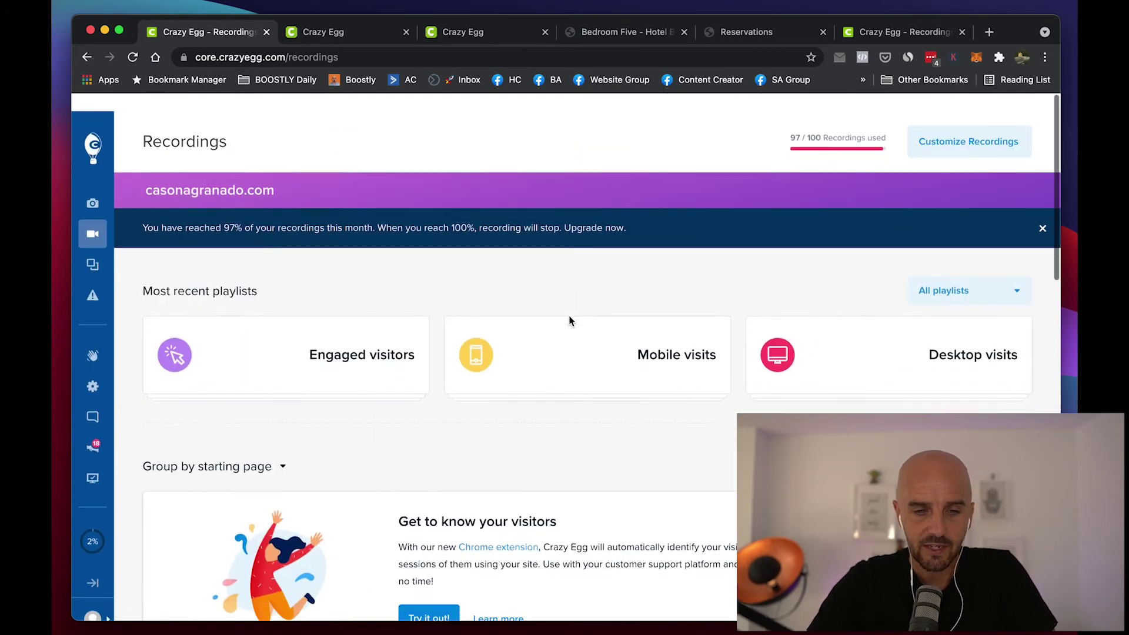
Scroll the phone Homepage scroll map from the 96% Discount area to the 51–55% reviews section
click(334, 33)
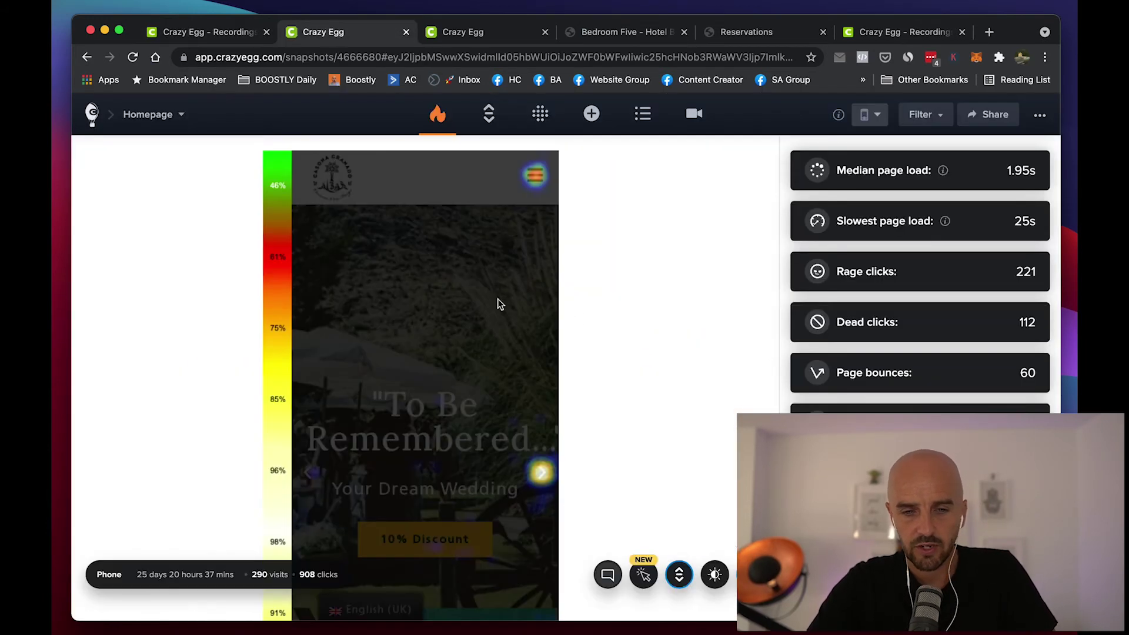
scroll(488, 517, down, 10)
scroll(488, 517, up, 10)
scroll(522, 404, down, 3)
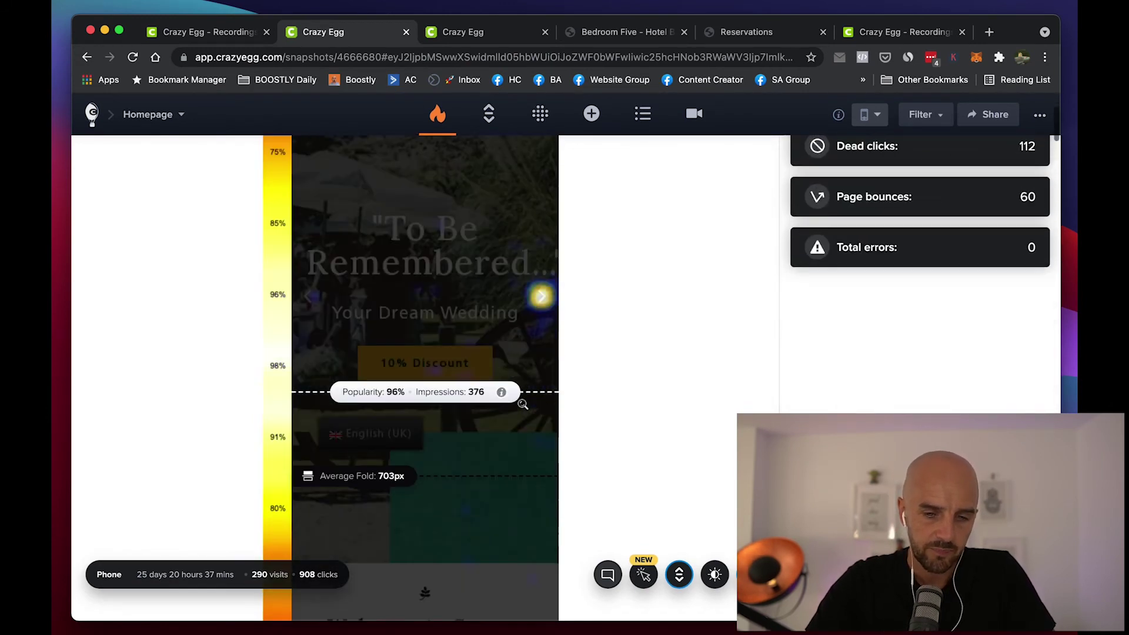
scroll(522, 405, down, 4)
scroll(617, 376, up, 7)
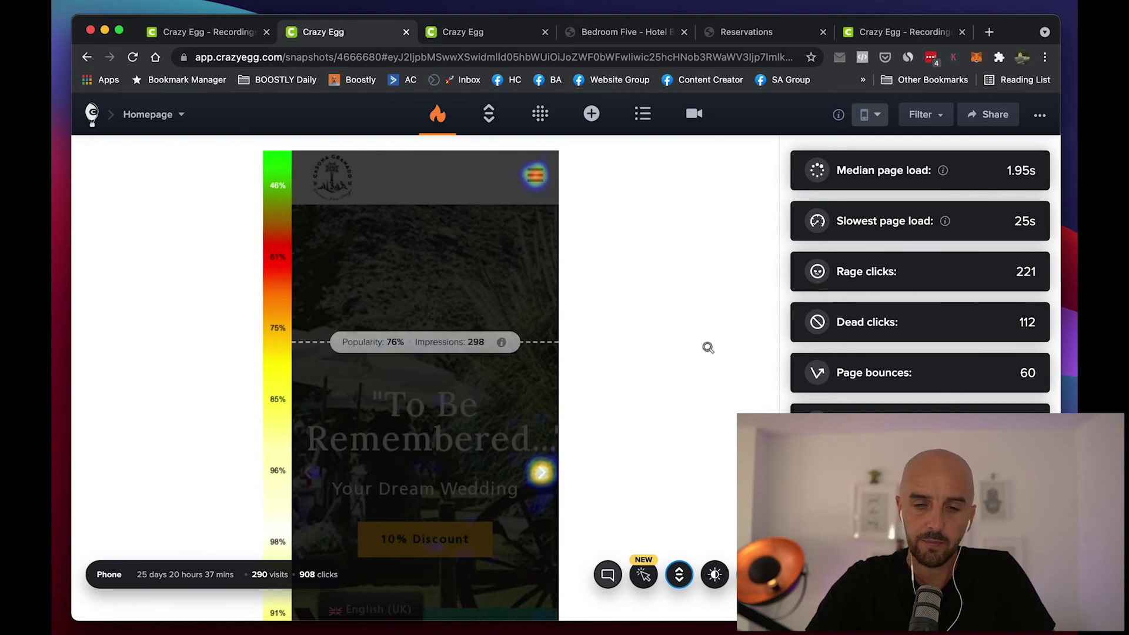
scroll(588, 335, down, 3)
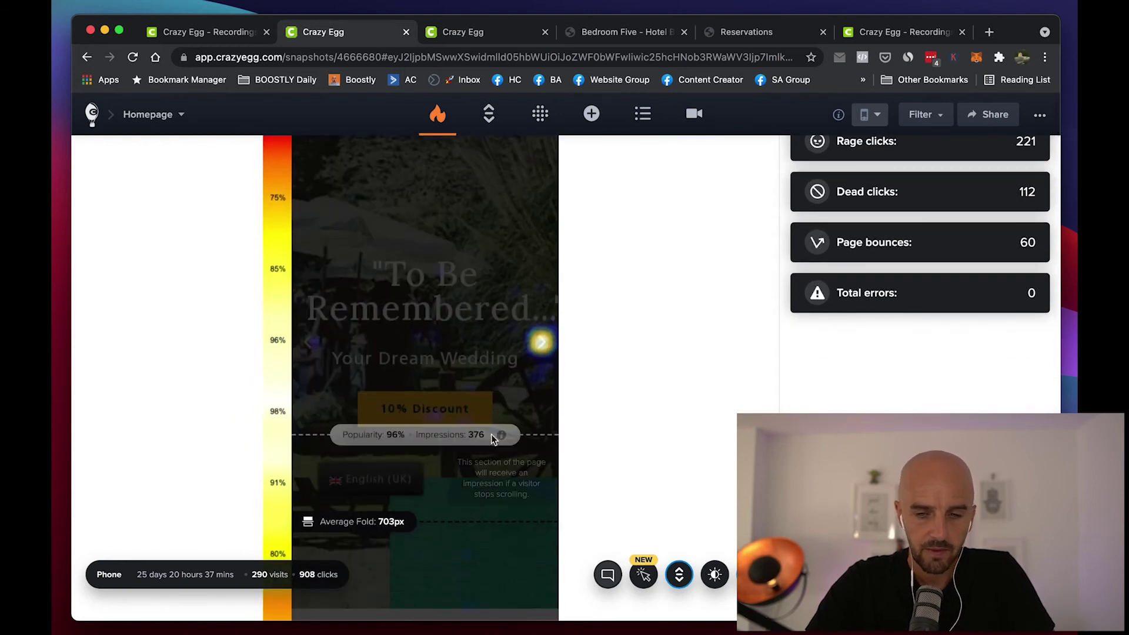
scroll(492, 438, down, 15)
scroll(522, 398, up, 10)
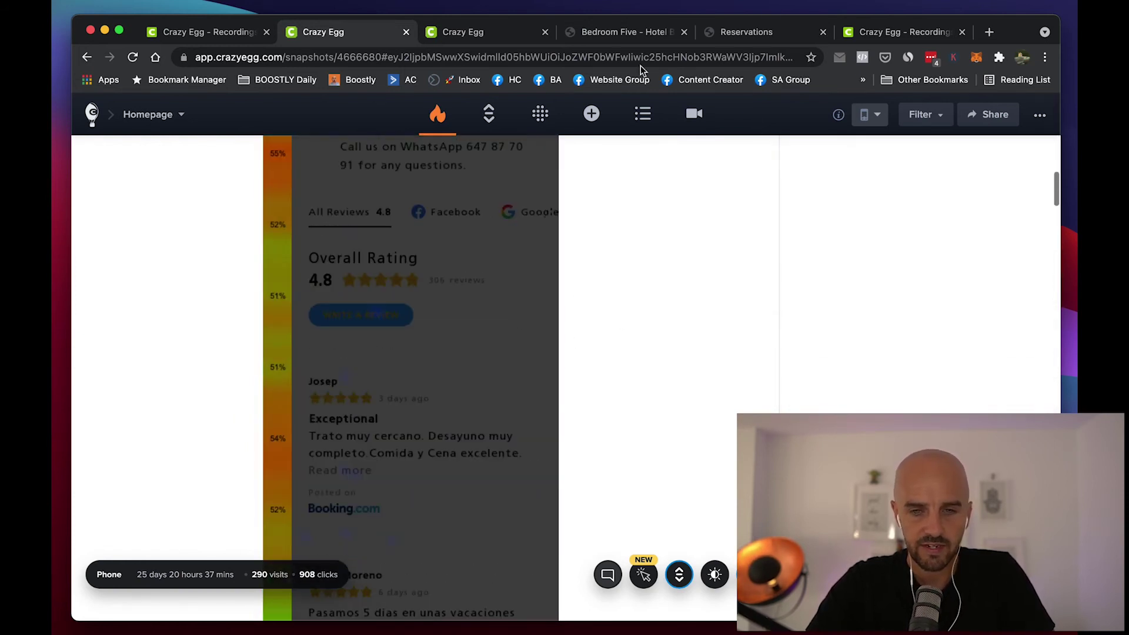